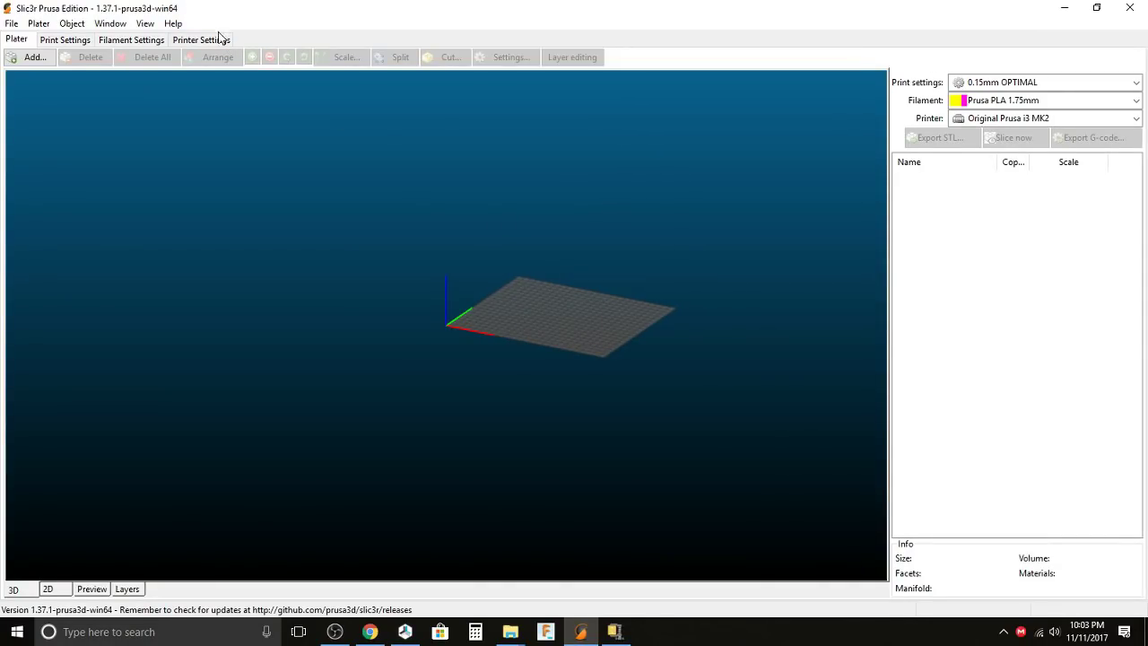
- Set the printer bed shape to 200 × 200 mm, leaving G-code flavor at RepRap (Marlin/Sprinter)
click(221, 41)
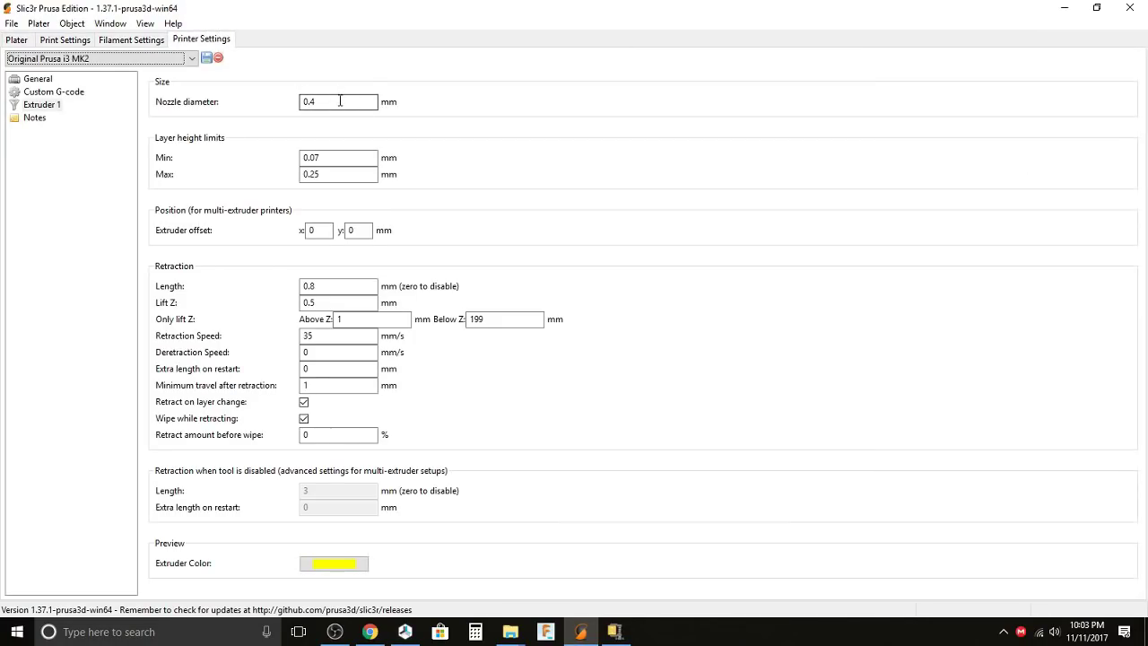
click(46, 79)
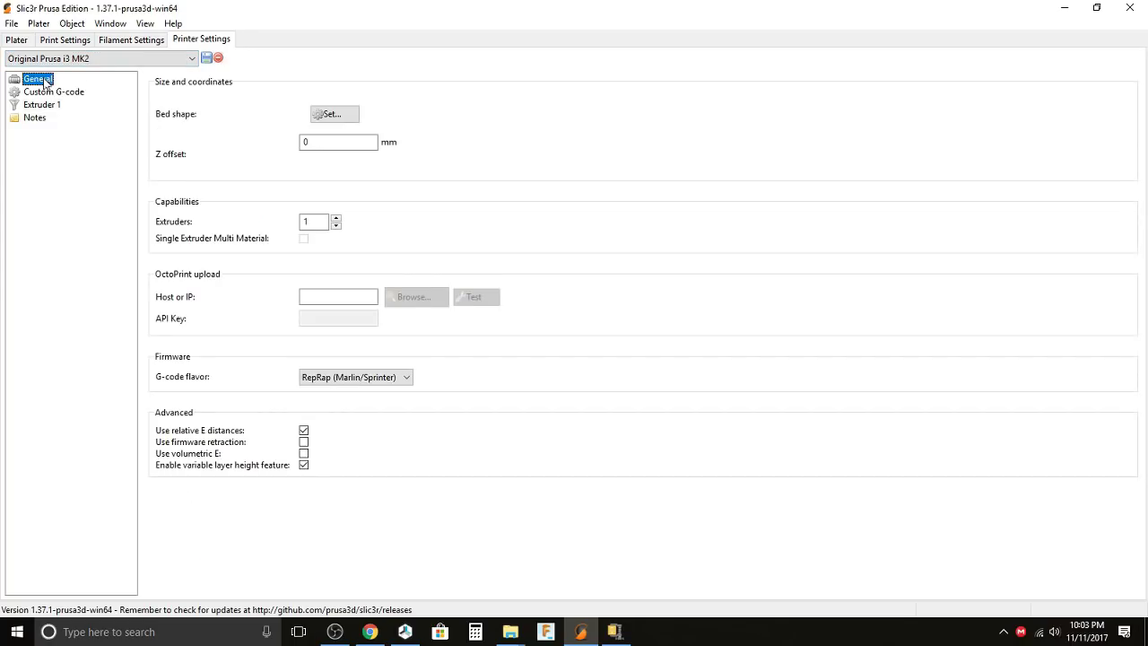
click(341, 119)
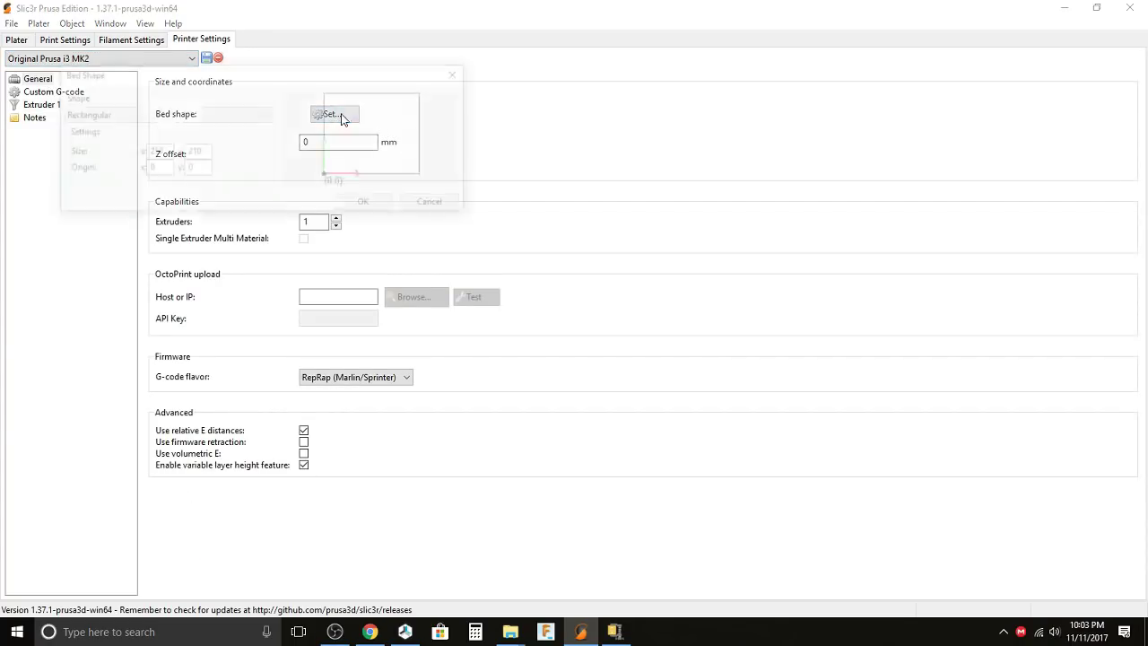
click(154, 151)
double_click(154, 151)
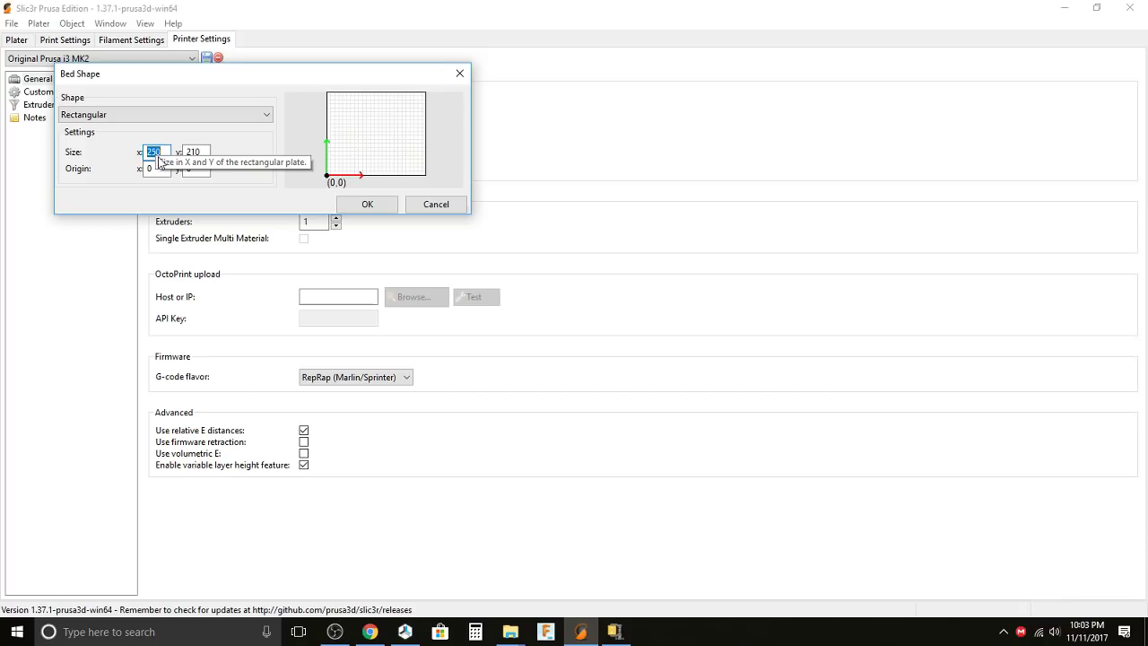
text(200)
double_click(199, 152)
text(200)
click(368, 204)
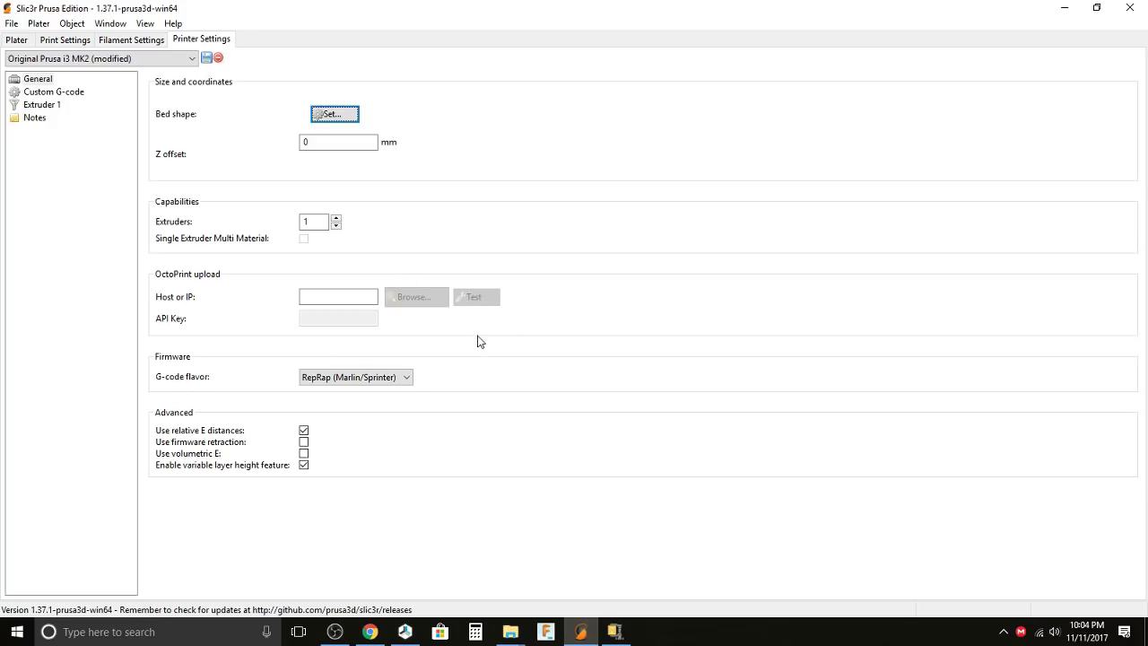
click(406, 378)
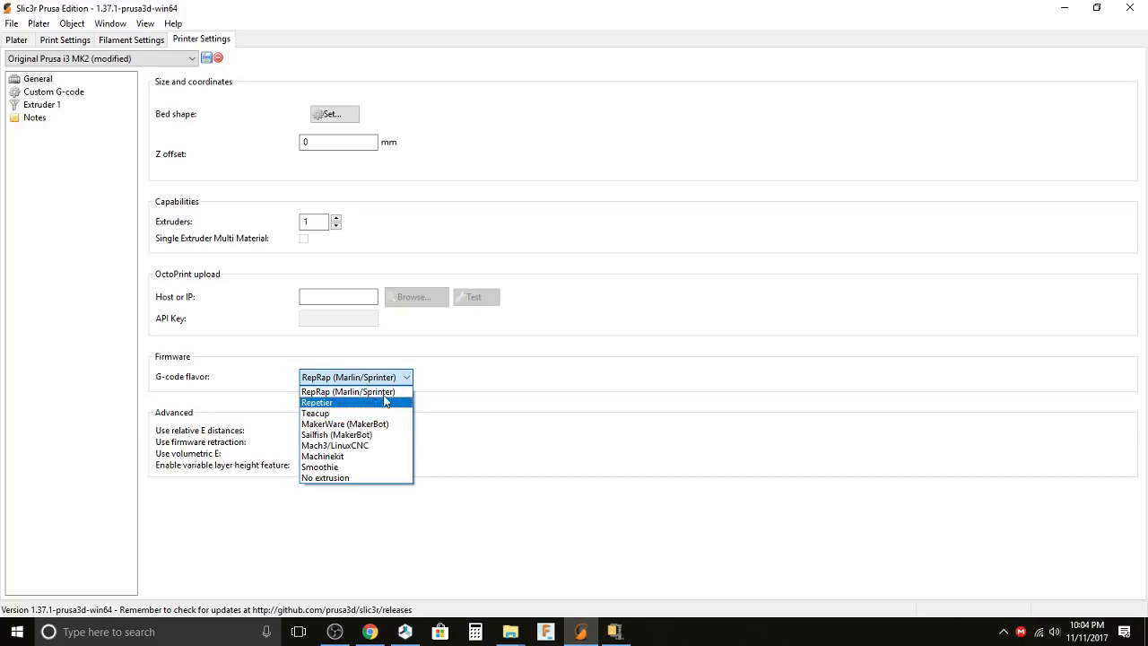
click(525, 384)
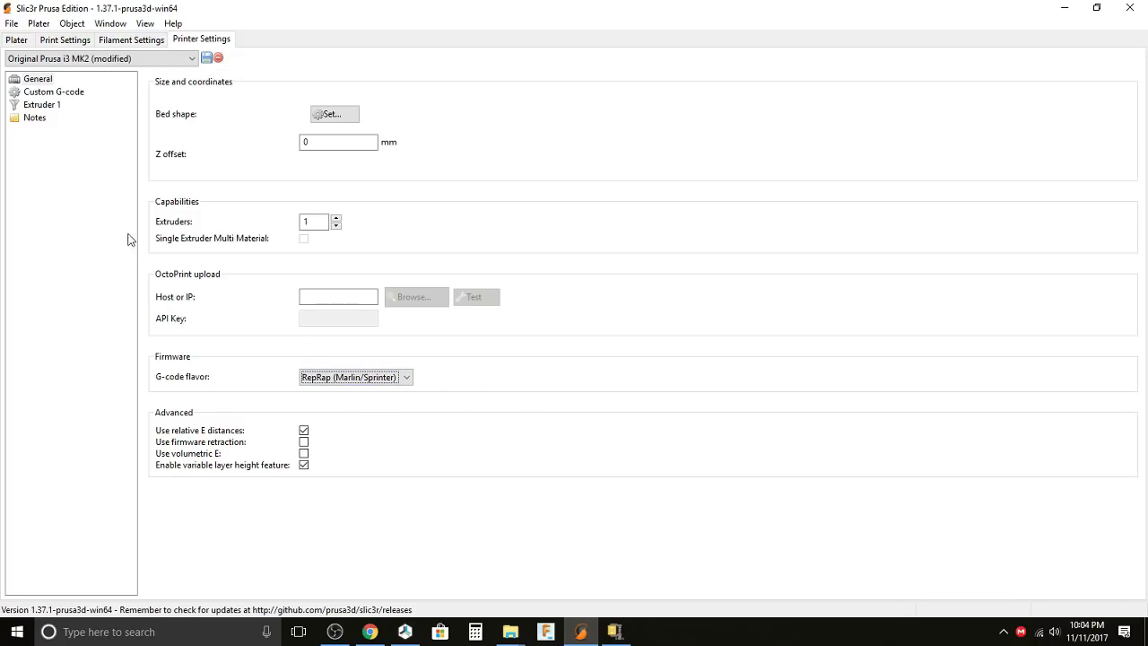
- Clear all of the printer's start G-code and replace it with the single line G28
click(55, 95)
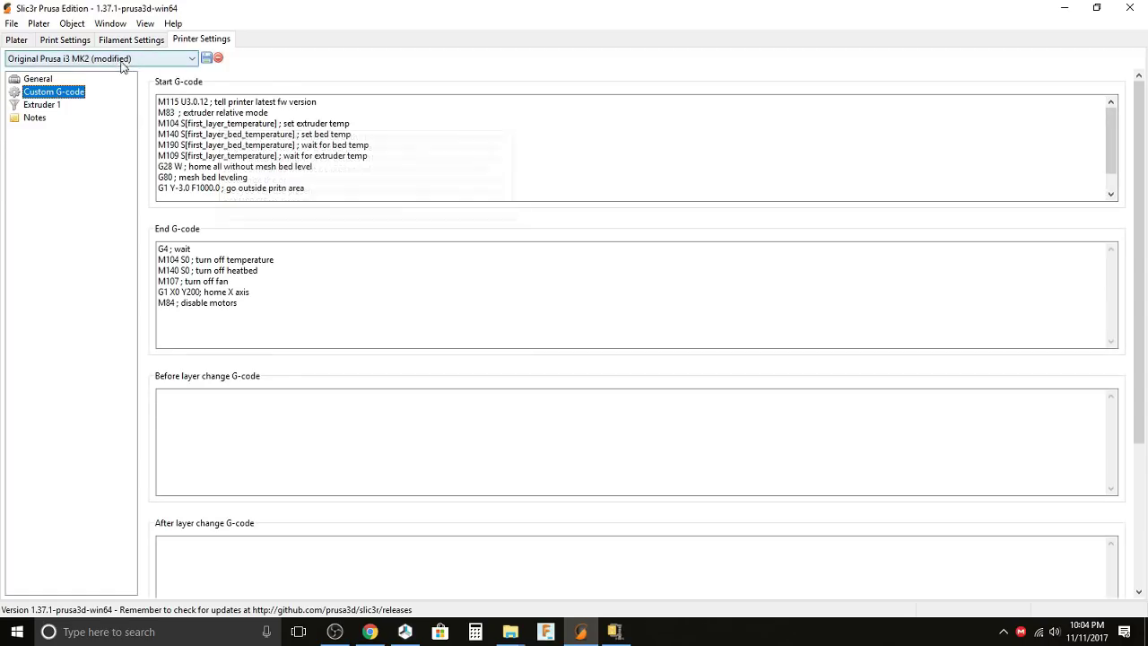
drag(339, 187, 370, 247)
key(BackSpace)
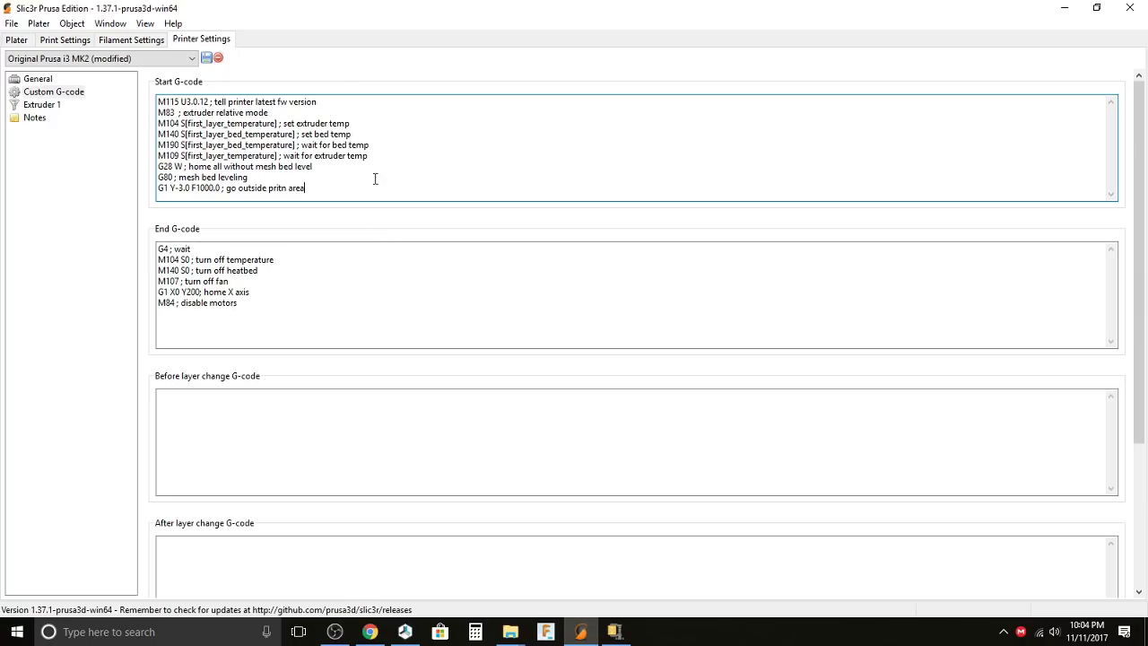
drag(329, 190, 139, 87)
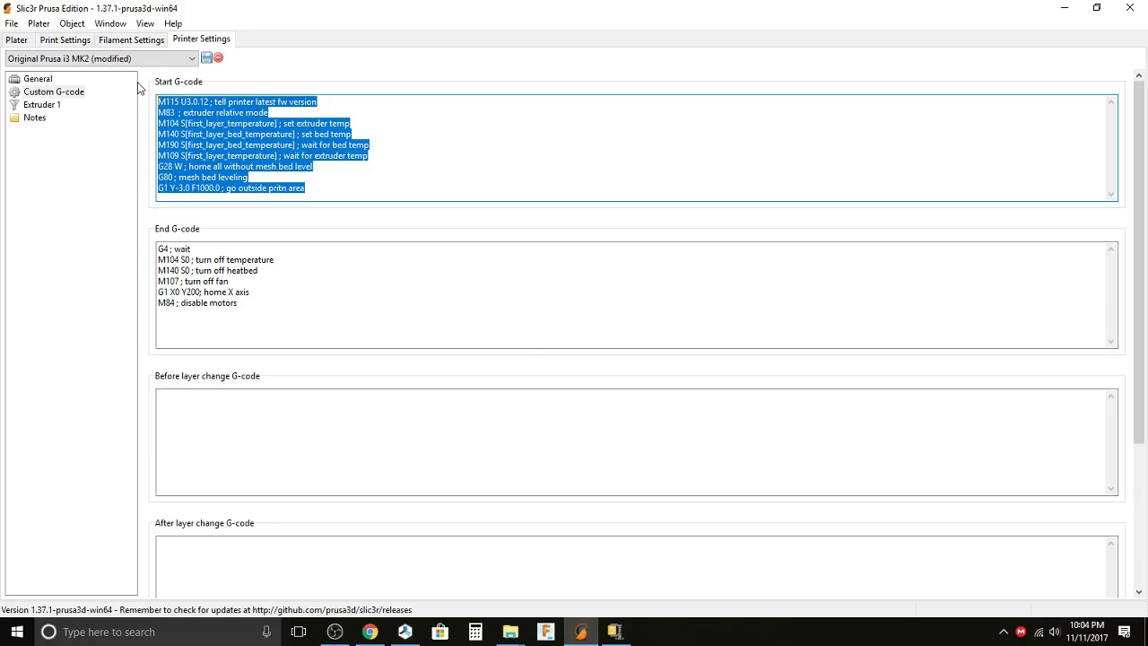
text(G)
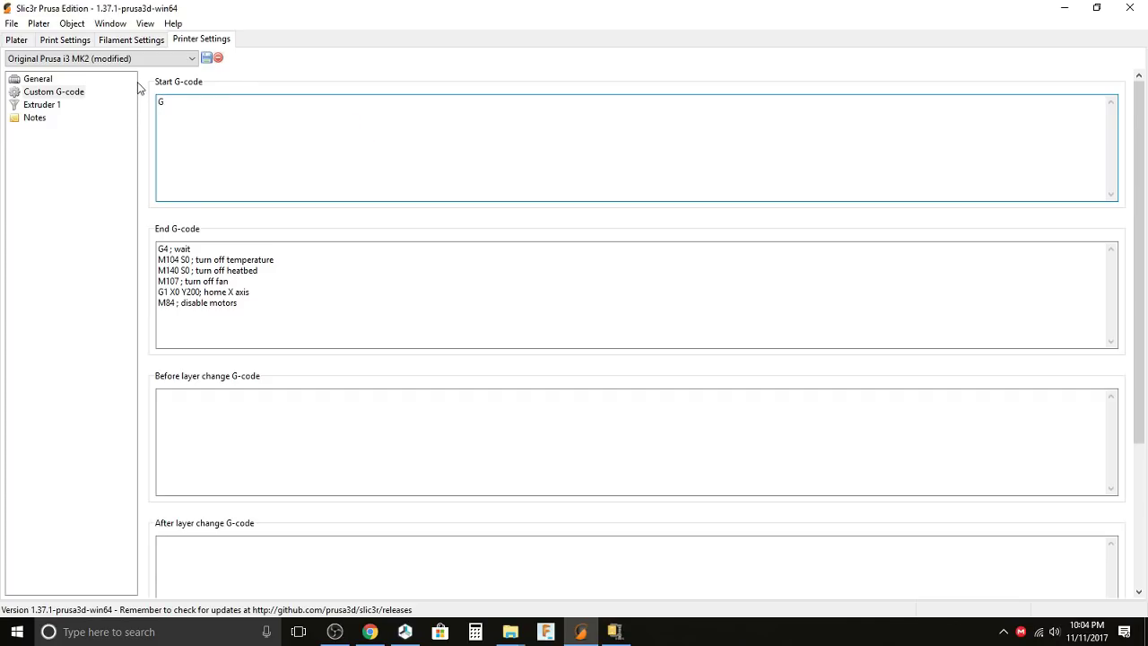
text(28)
- Show the Extruder 1 settings and check the 0.4 mm nozzle diameter and retraction values
click(54, 105)
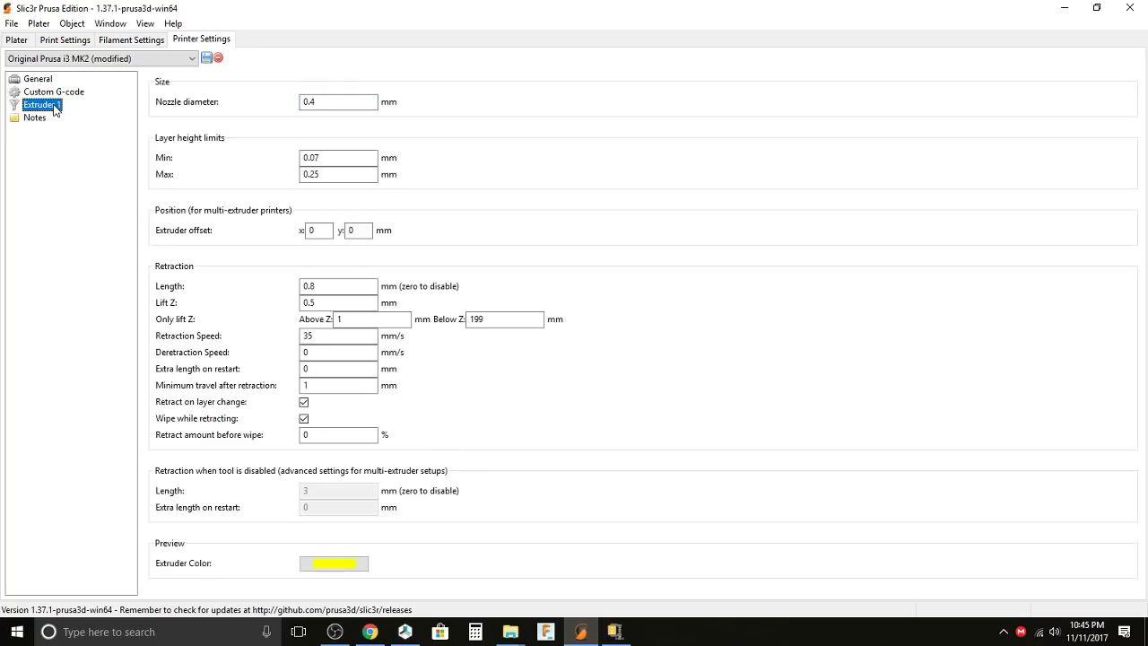
click(327, 101)
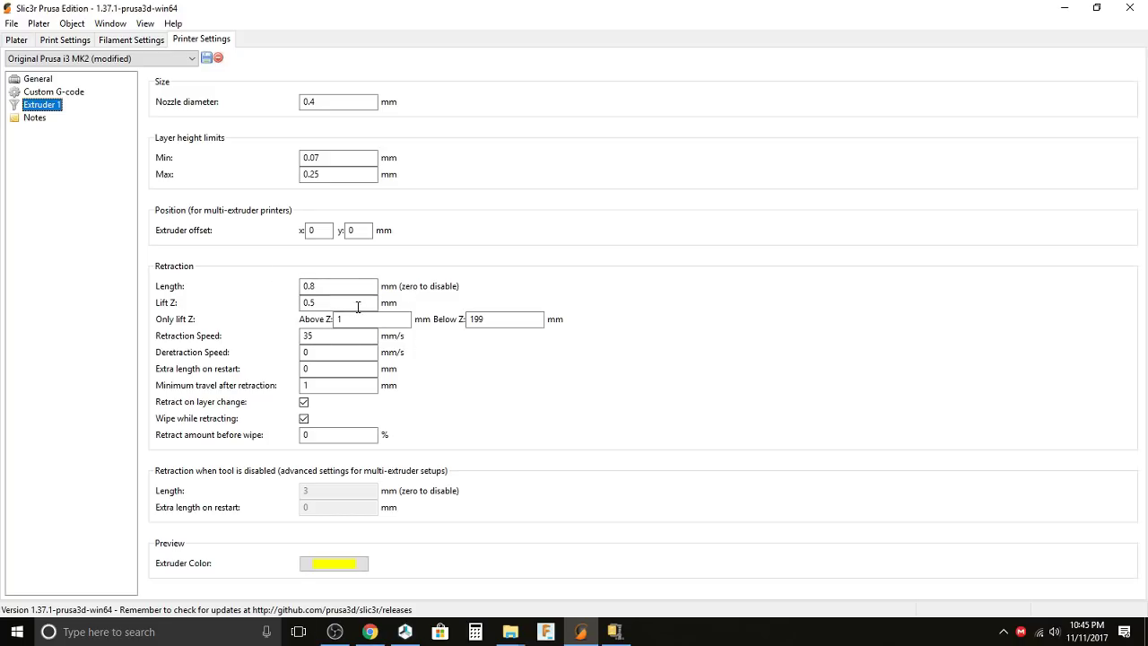
- Save the modified printer settings as a new preset named 'yourmachine'
mouse_move(363, 286)
click(205, 58)
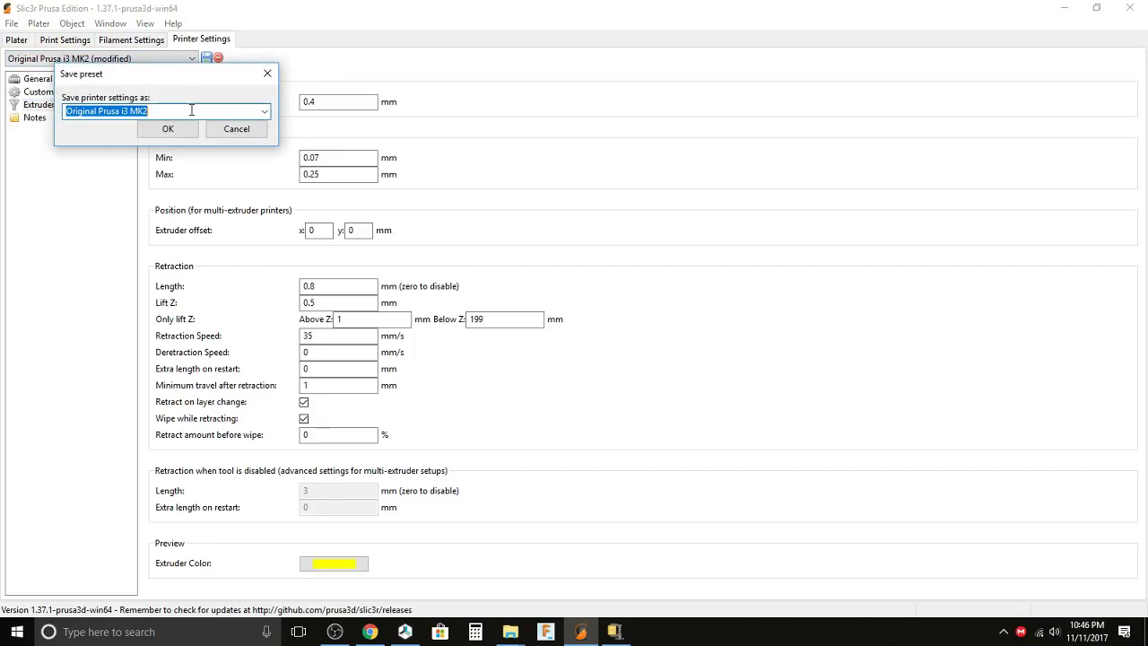
text(yourmachine)
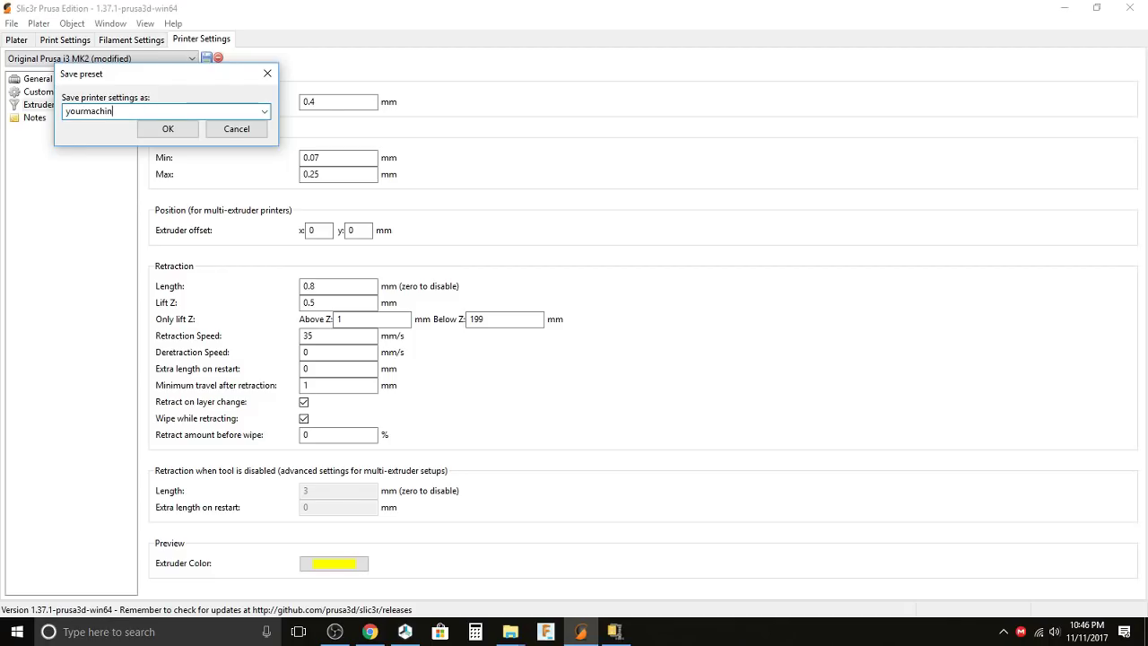
click(167, 130)
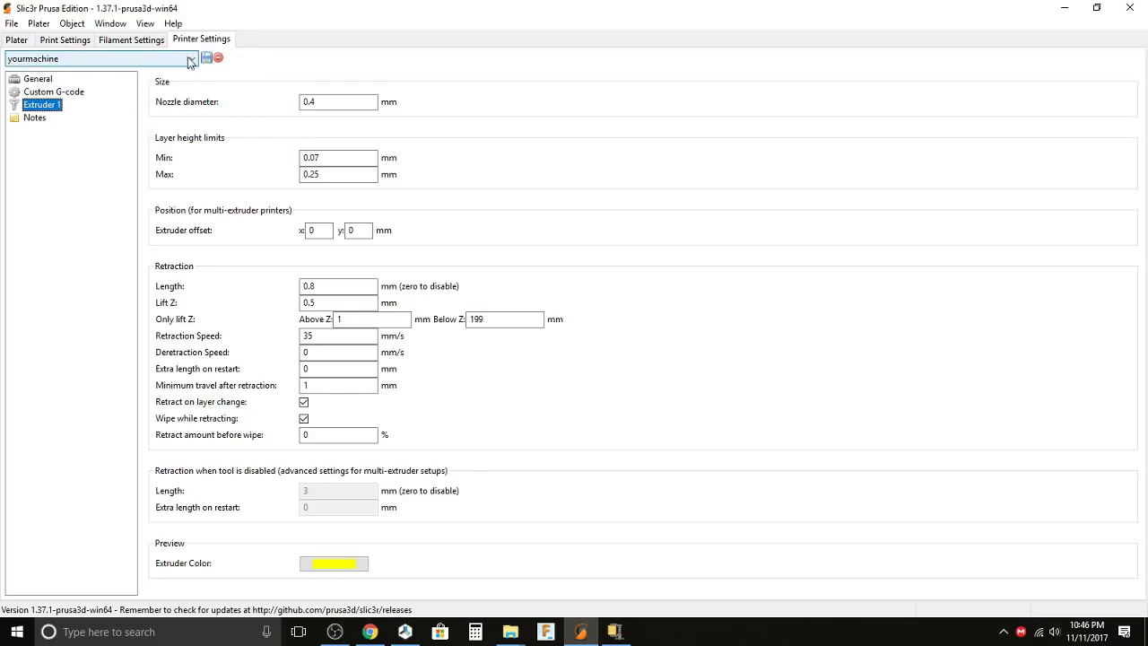
- Show the filament settings, confirming Generic PLA 1.75mm stays the selected preset
click(160, 41)
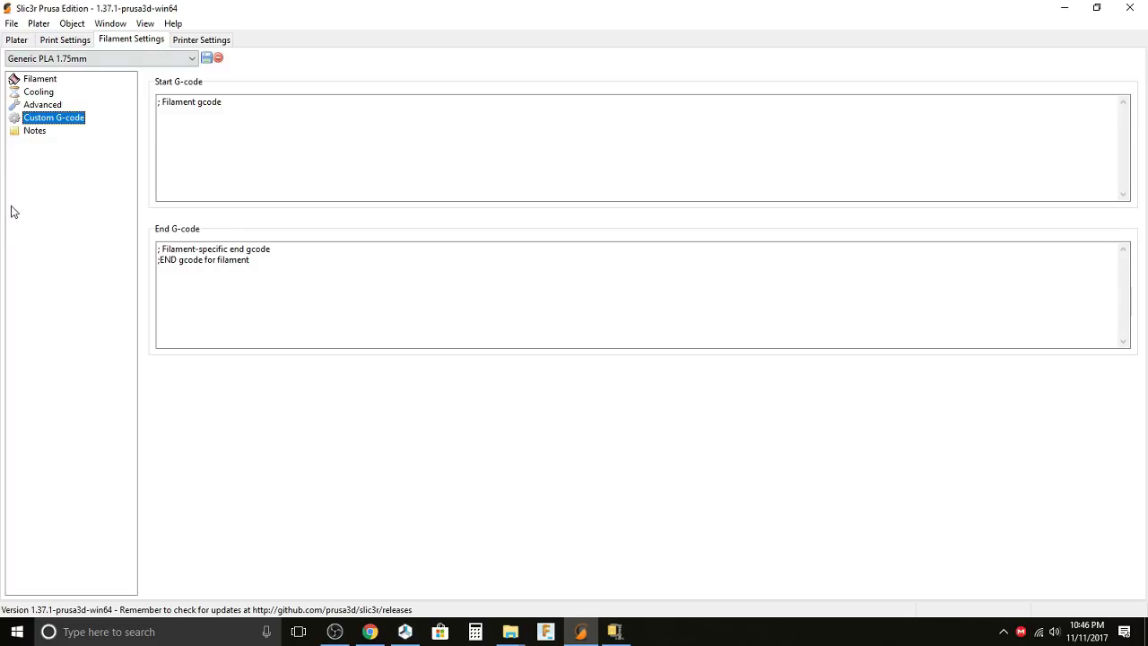
click(40, 79)
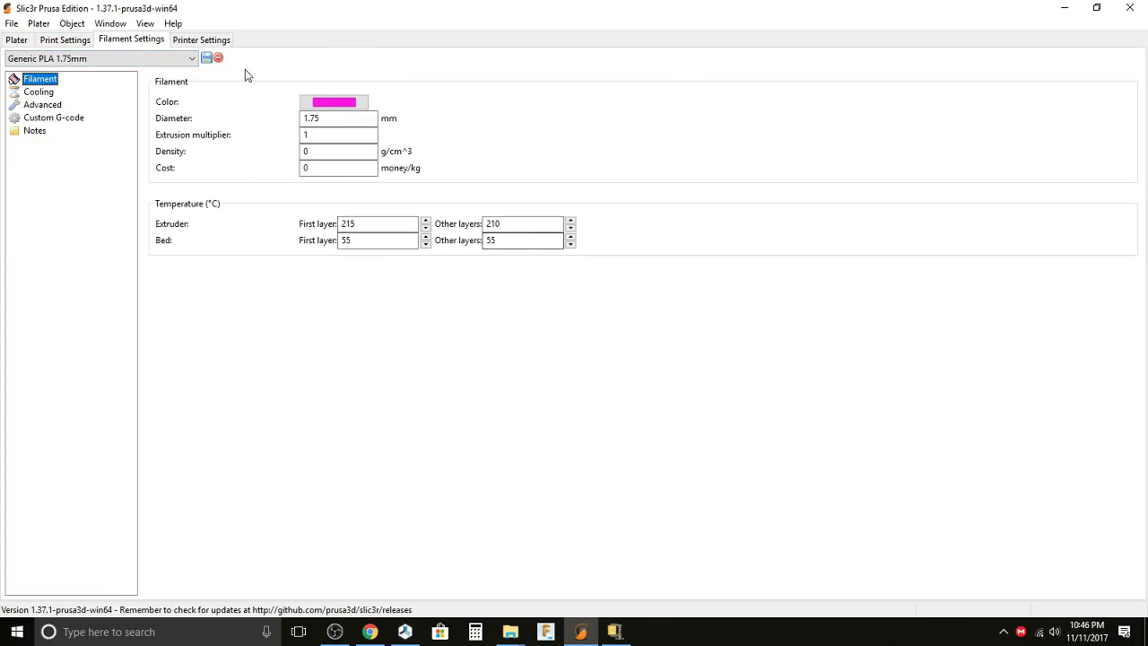
click(192, 59)
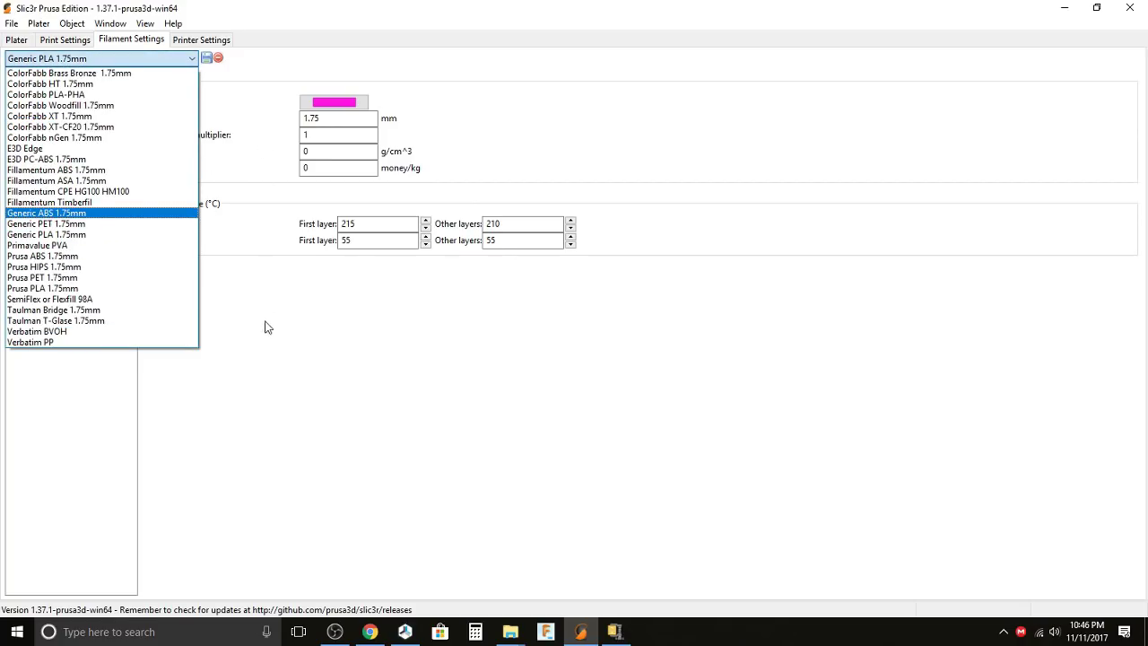
click(582, 328)
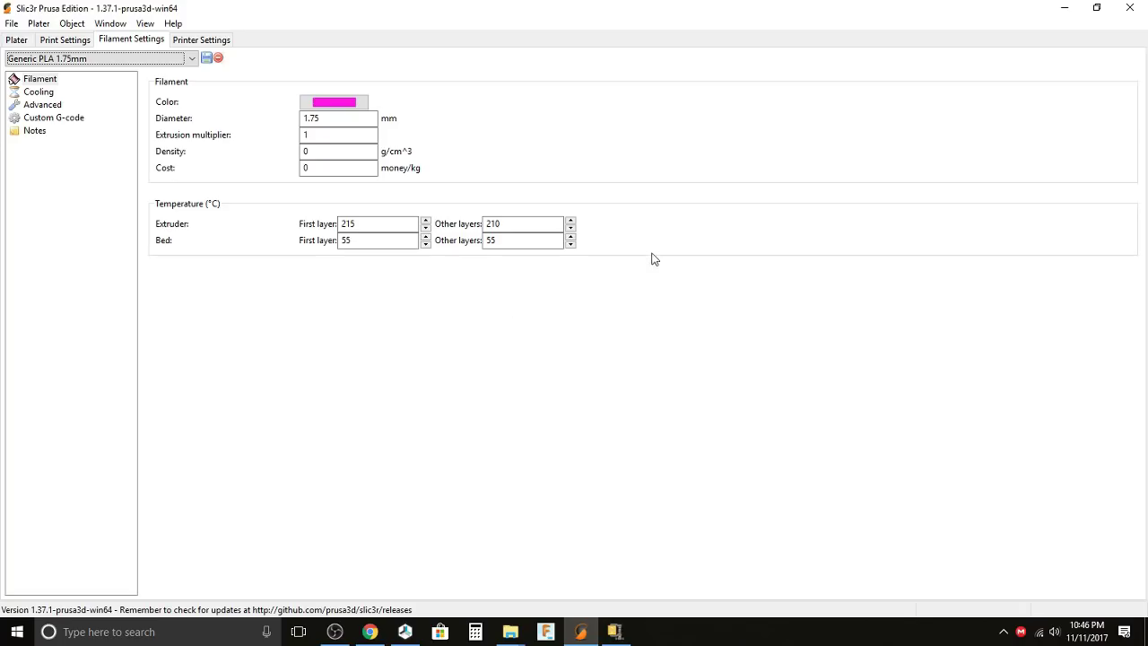
- Review the Cooling and Advanced filament pages, keeping type PLA, and finish on Custom G-code
click(41, 92)
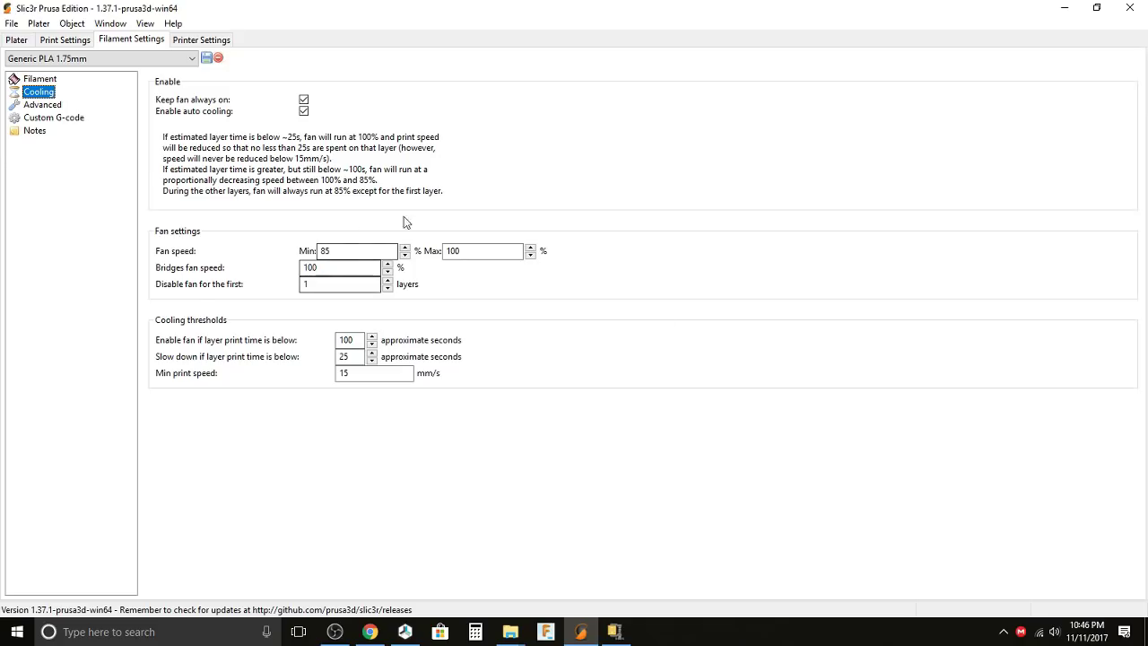
click(40, 106)
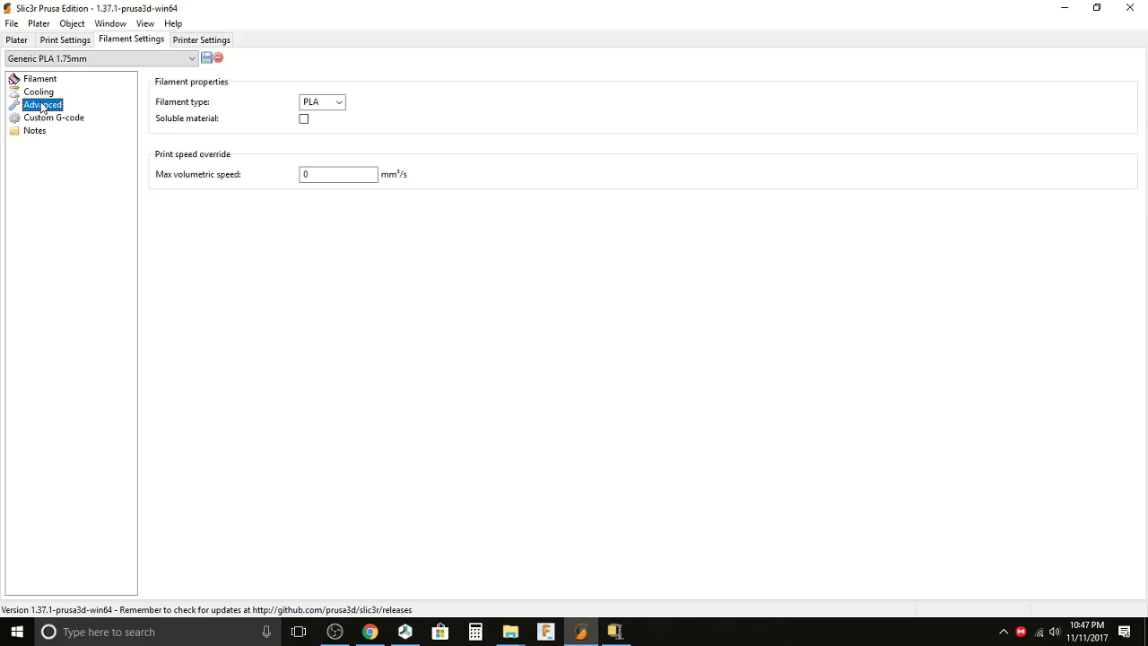
click(338, 103)
click(339, 106)
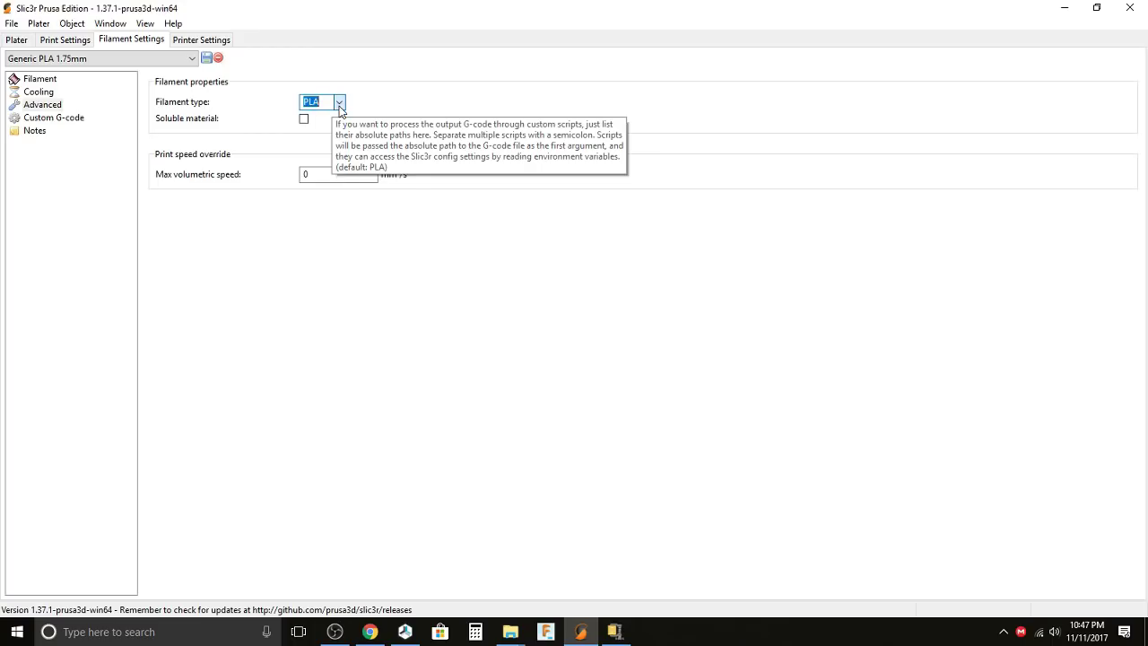
click(50, 121)
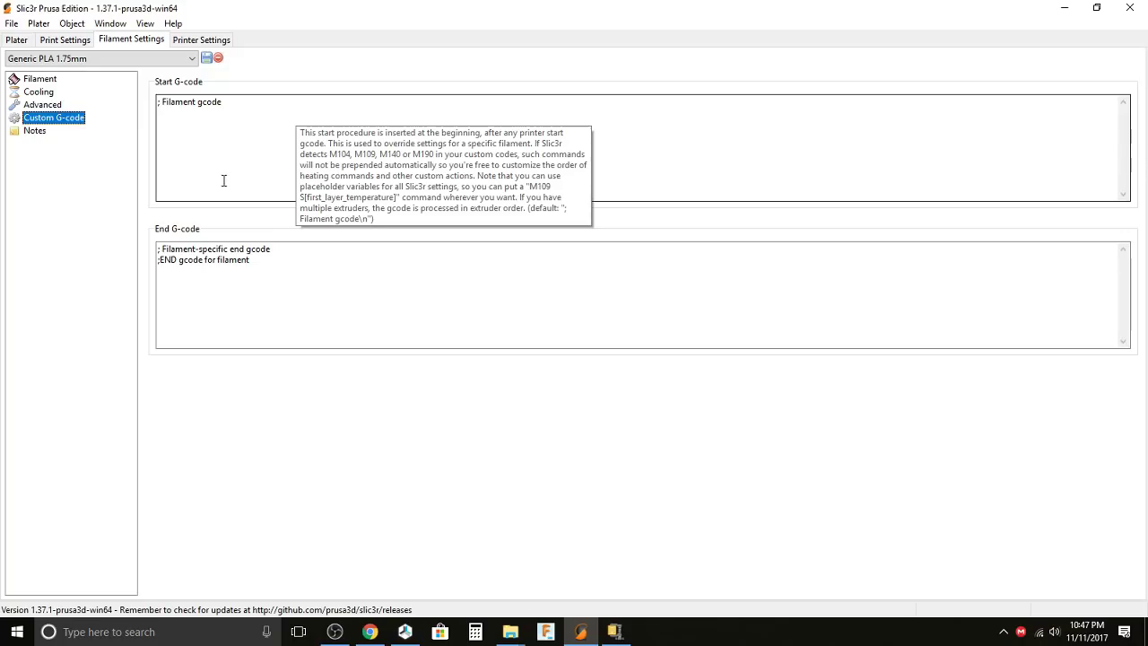
- Add a new 'M900 K50' line to the filament start G-code after the existing comment
click(236, 122)
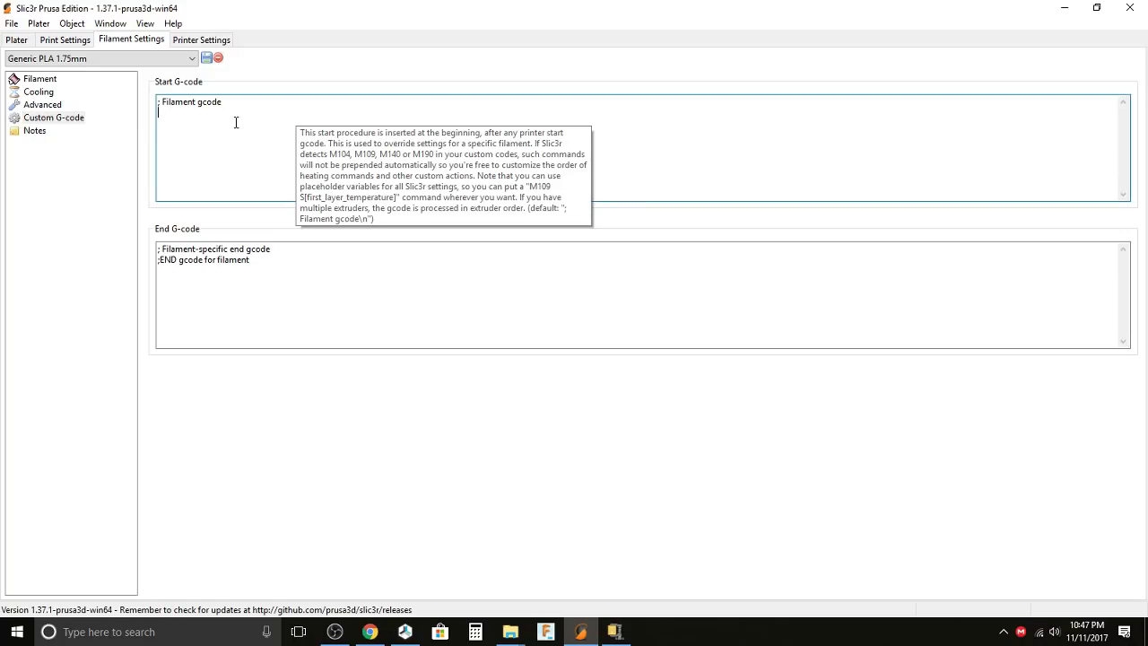
text(M900 K50)
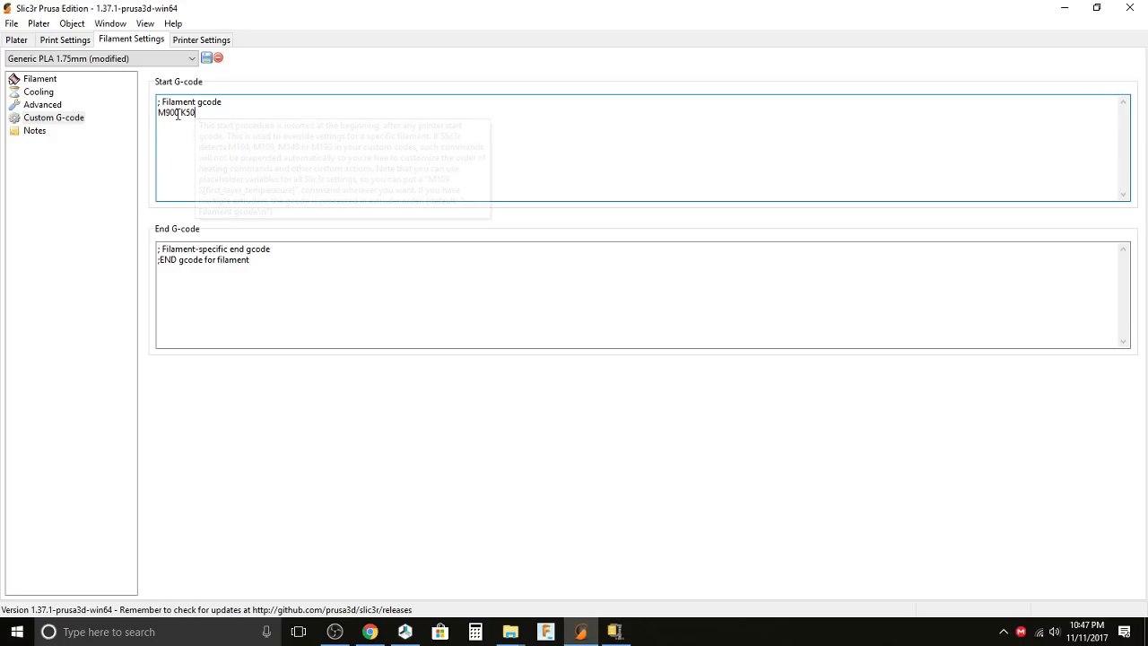
- Show the 0.15mm OPTIMAL print profile's Layers and perimeters page: 0.15 mm layers, 3 perimeters
click(68, 40)
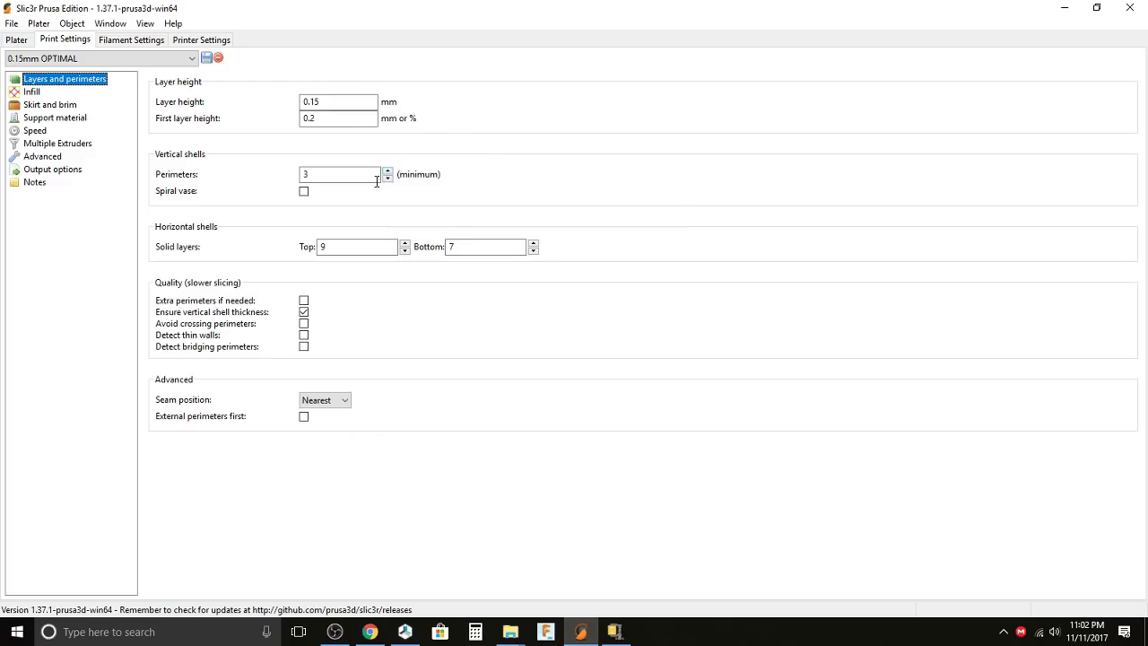
click(310, 174)
click(303, 311)
click(303, 311)
mouse_move(308, 351)
click(348, 402)
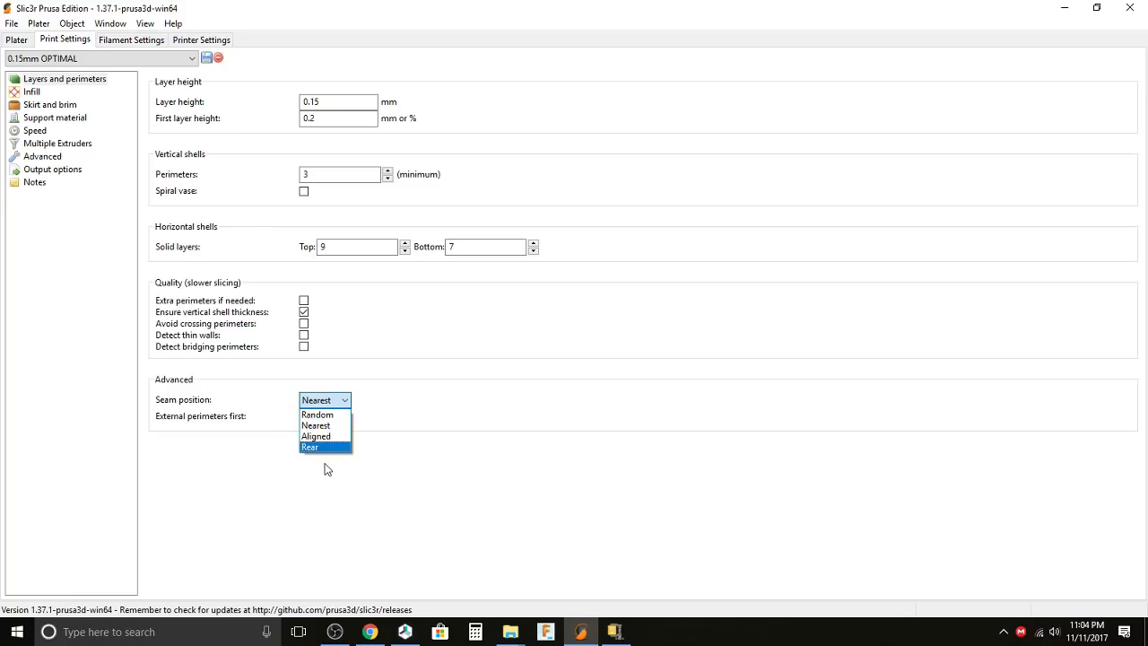
click(276, 498)
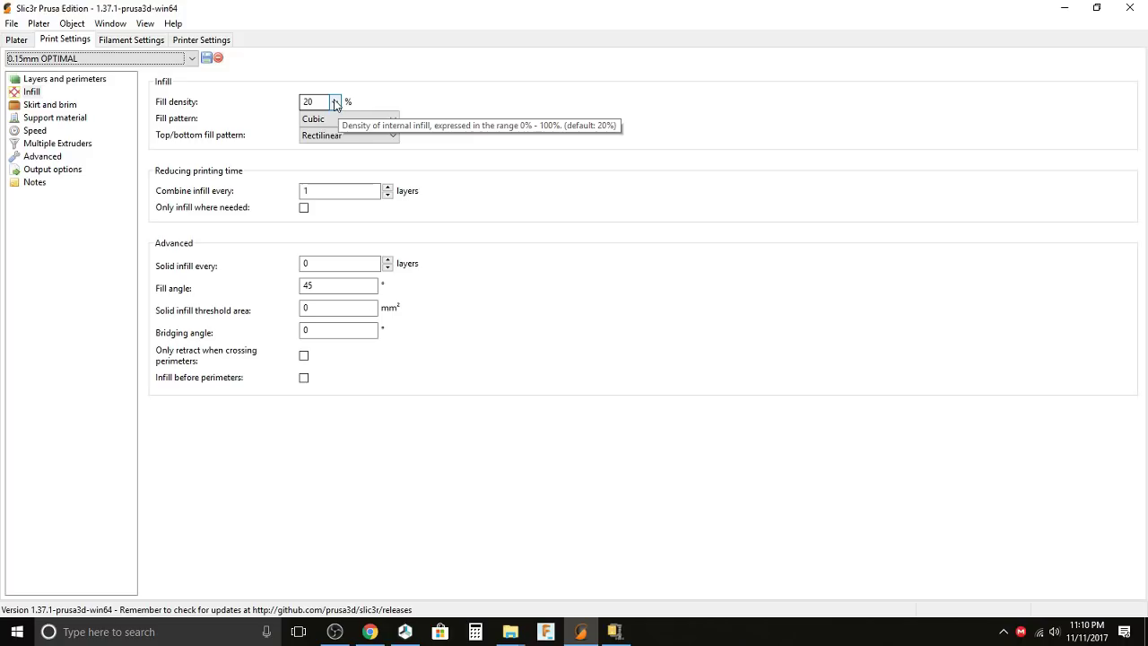
- Review the infill options, keeping 20% density, Cubic pattern and Rectilinear top/bottom pattern
click(335, 103)
click(333, 102)
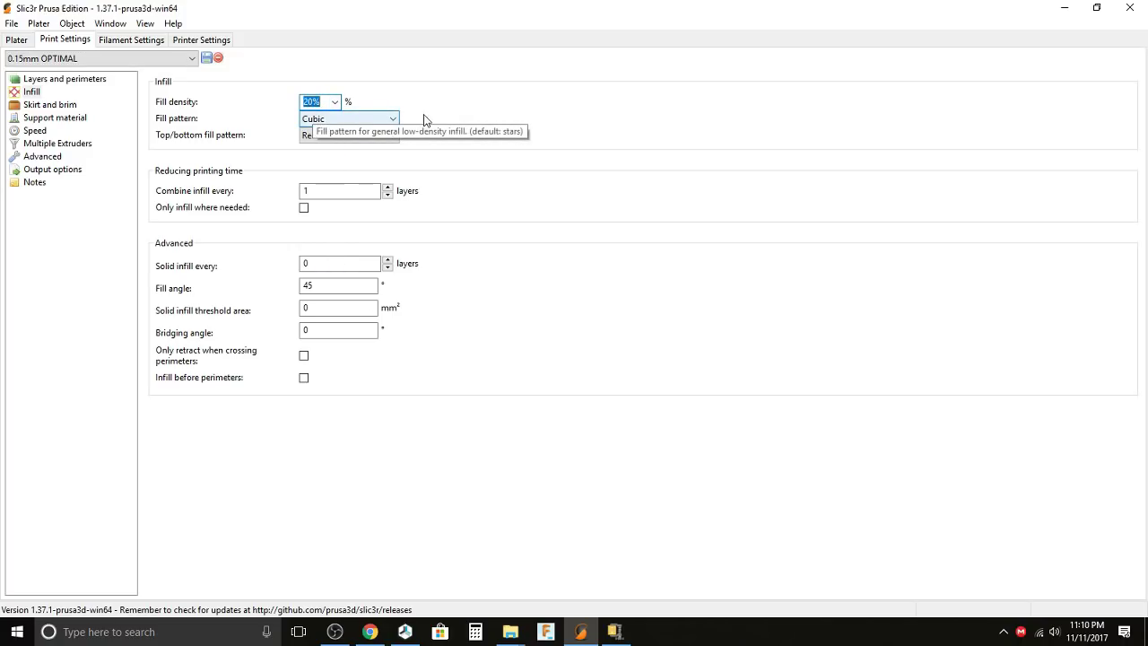
click(391, 120)
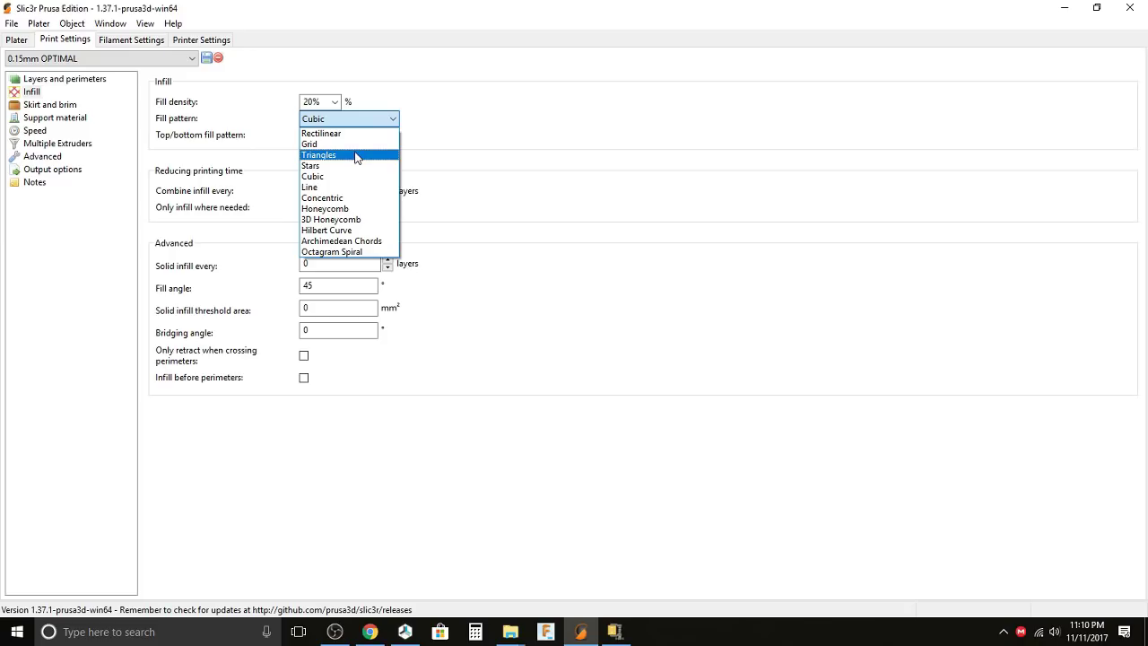
click(529, 121)
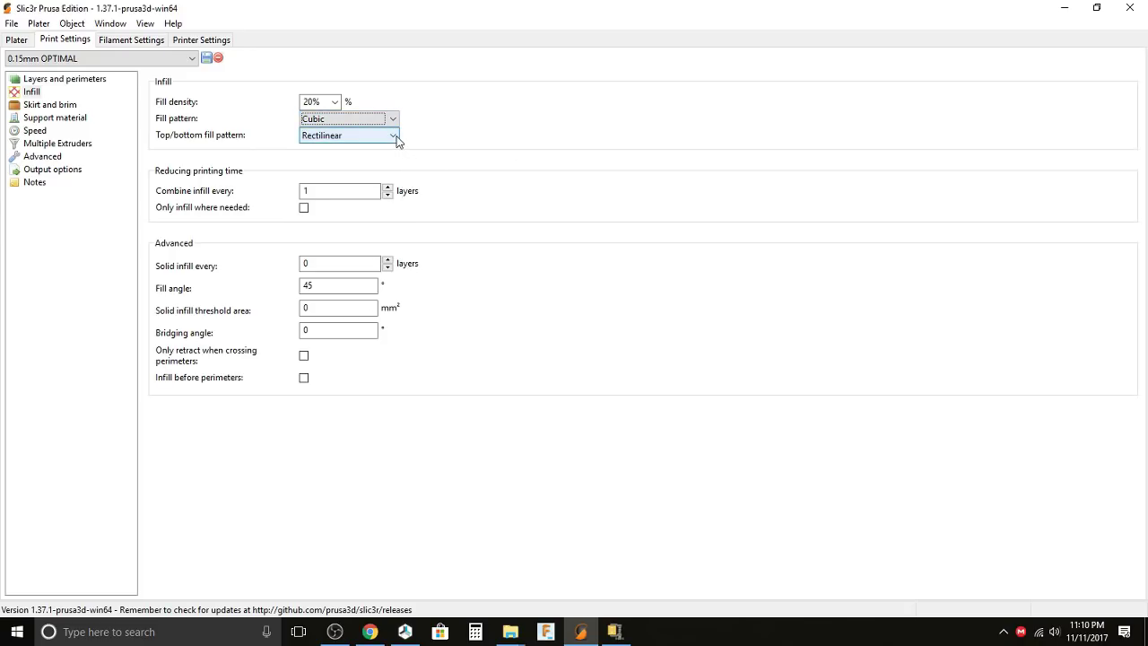
click(357, 142)
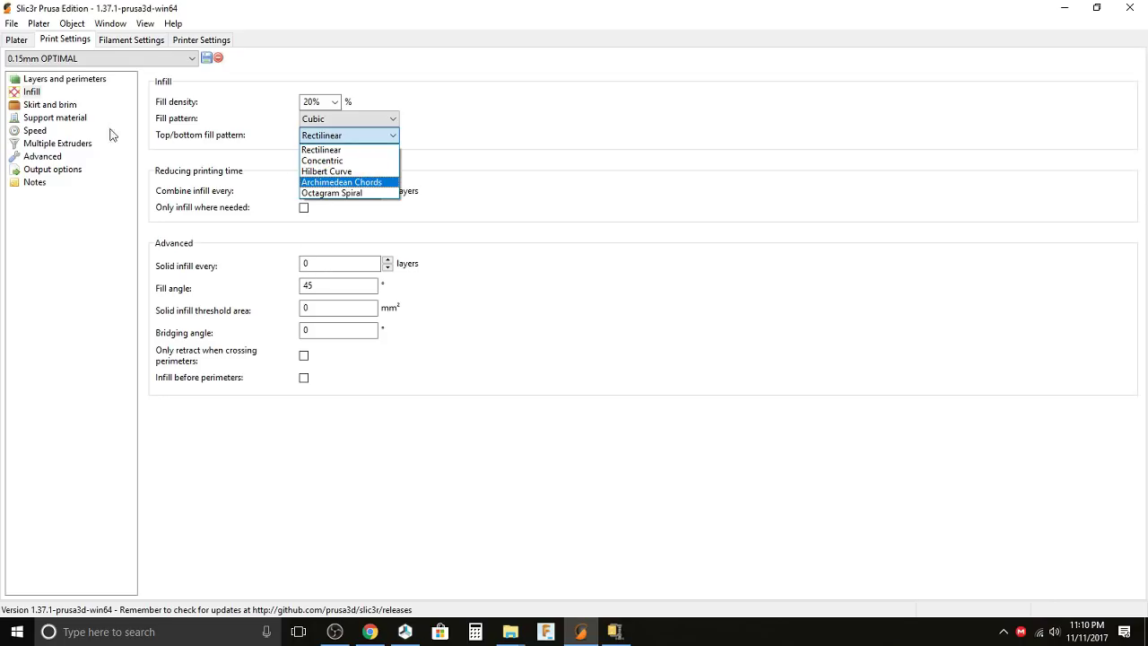
click(140, 183)
mouse_move(335, 191)
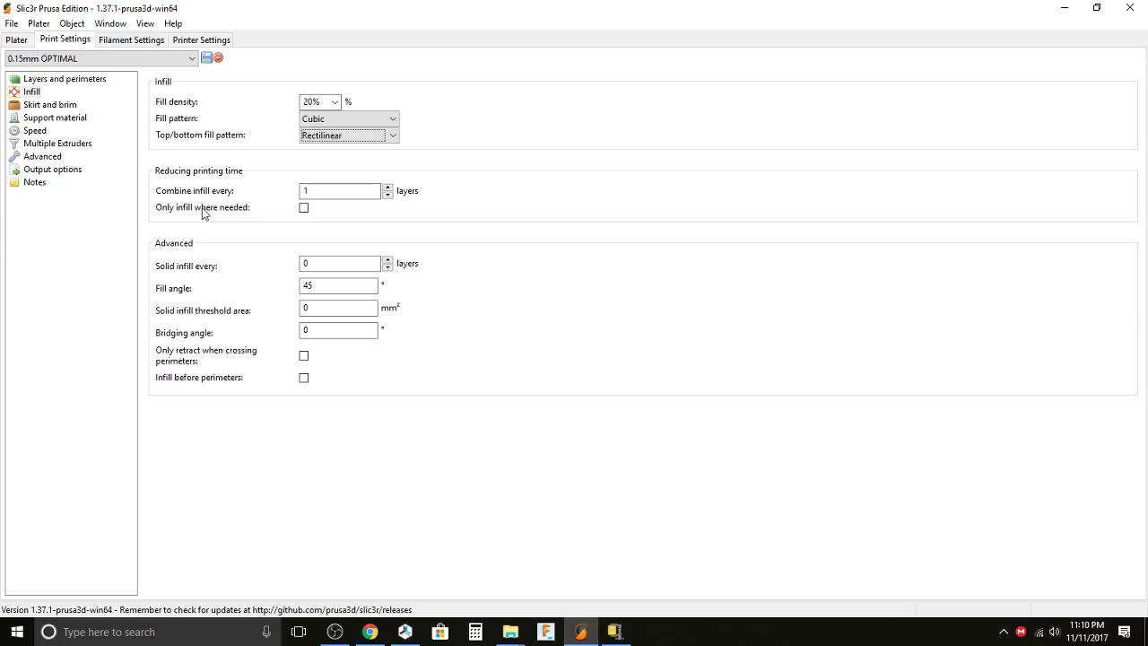
mouse_move(303, 211)
mouse_move(375, 269)
click(303, 264)
- Show the Skirt and brim page: 1 loop, 2 mm distance, 3 layers, 0 mm brim
click(69, 109)
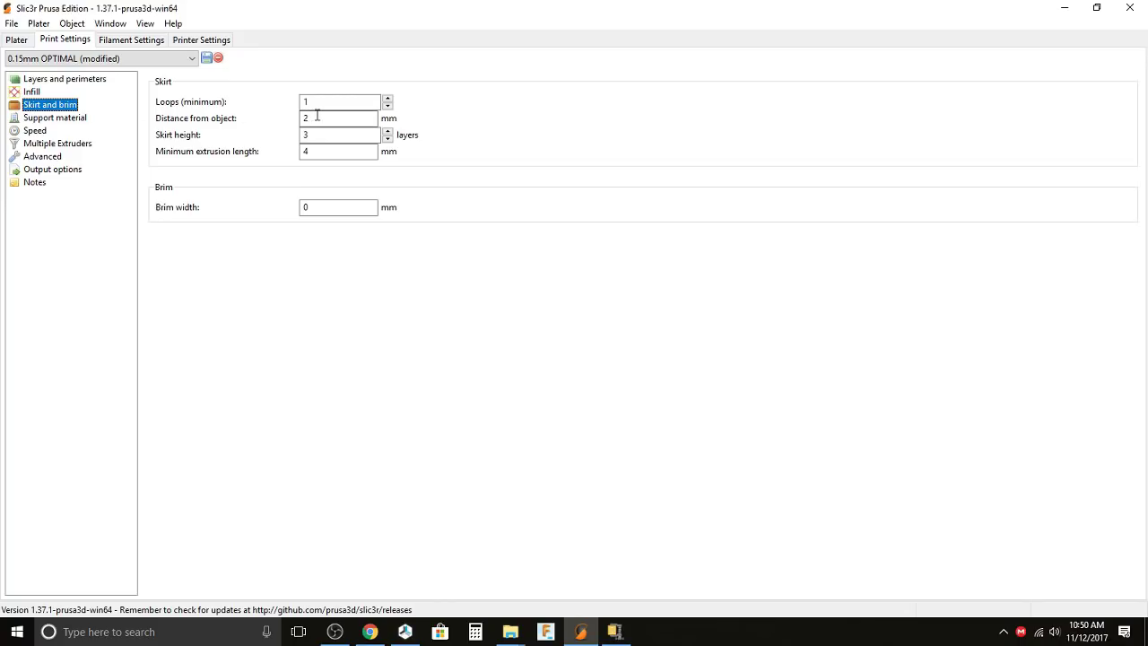
- Enable Generate support material, leaving the overhang threshold at 0 for automatic detection
click(67, 120)
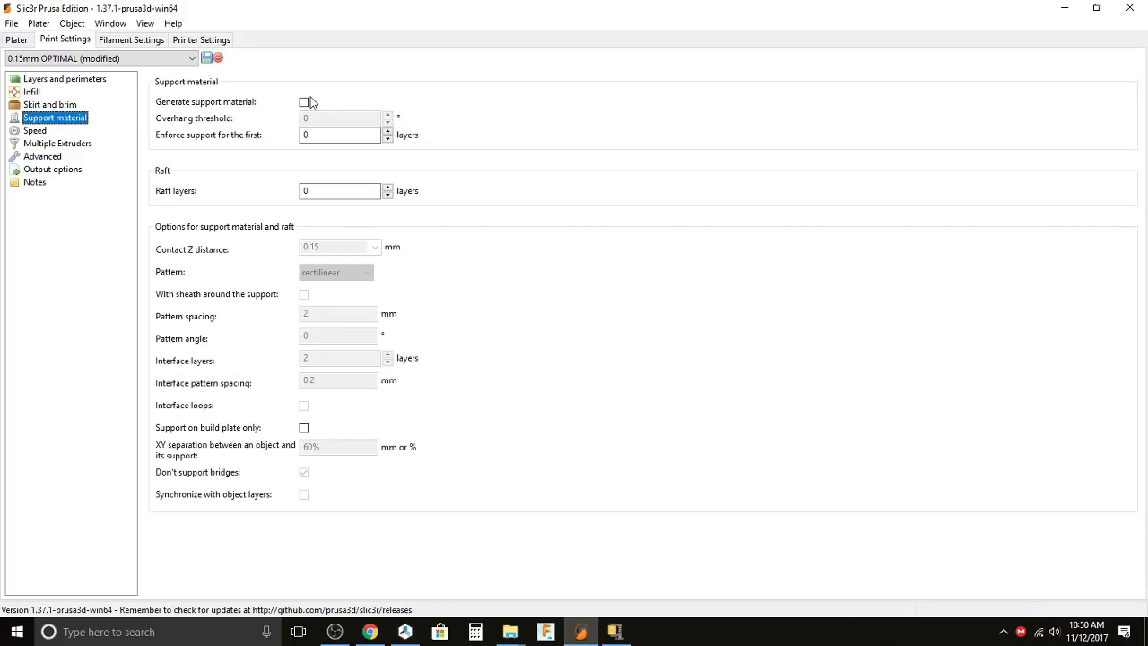
click(304, 103)
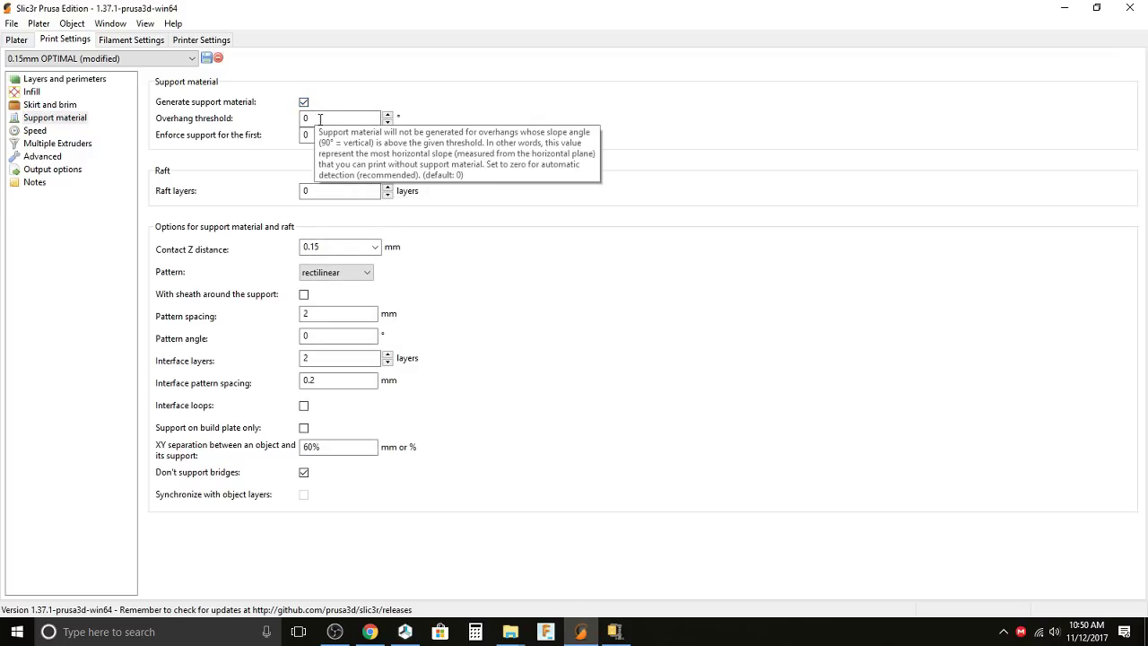
click(321, 119)
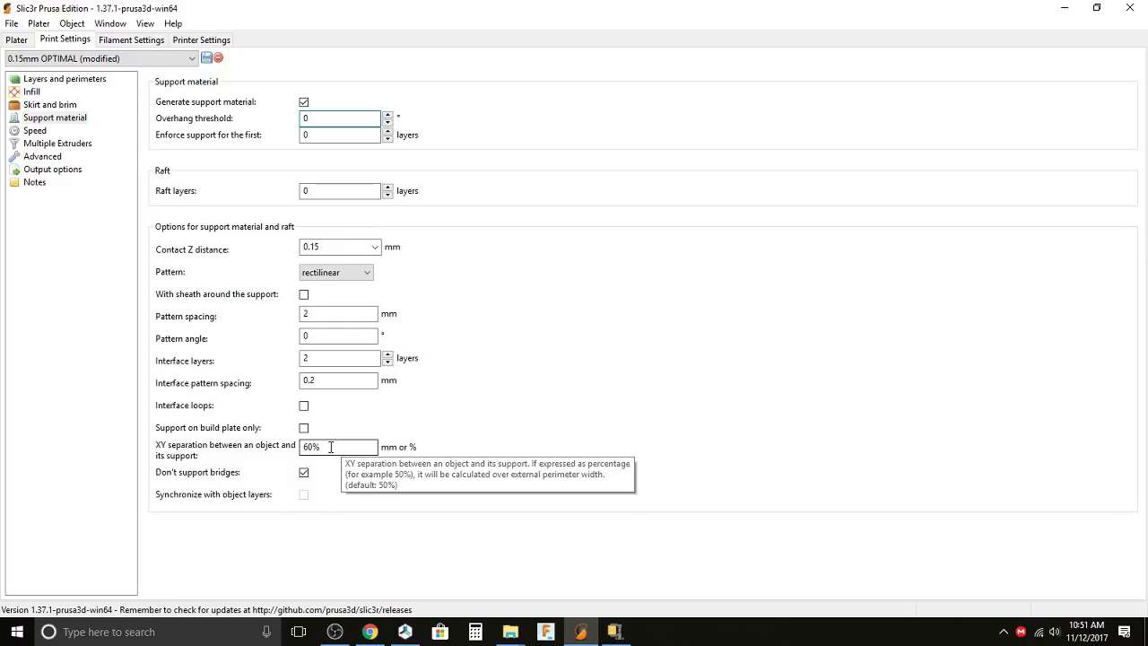
- Show the Speed page (40 mm/s perimeters, 120 mm/s travel), keeping the 0.15mm OPTIMAL preset
click(40, 132)
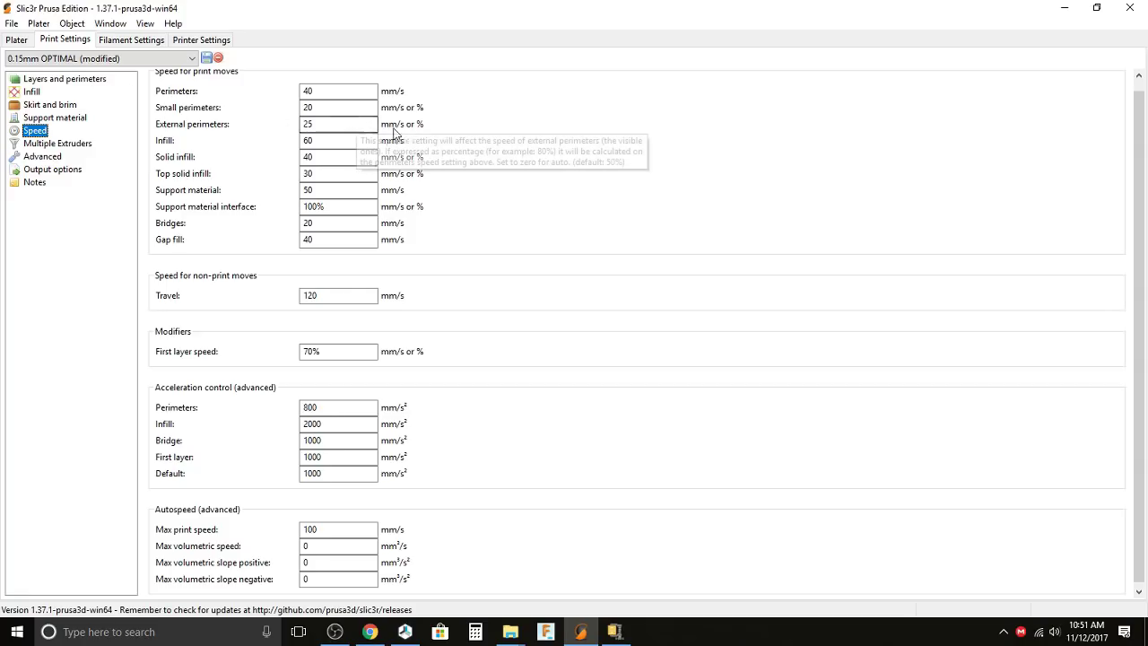
click(67, 59)
click(71, 65)
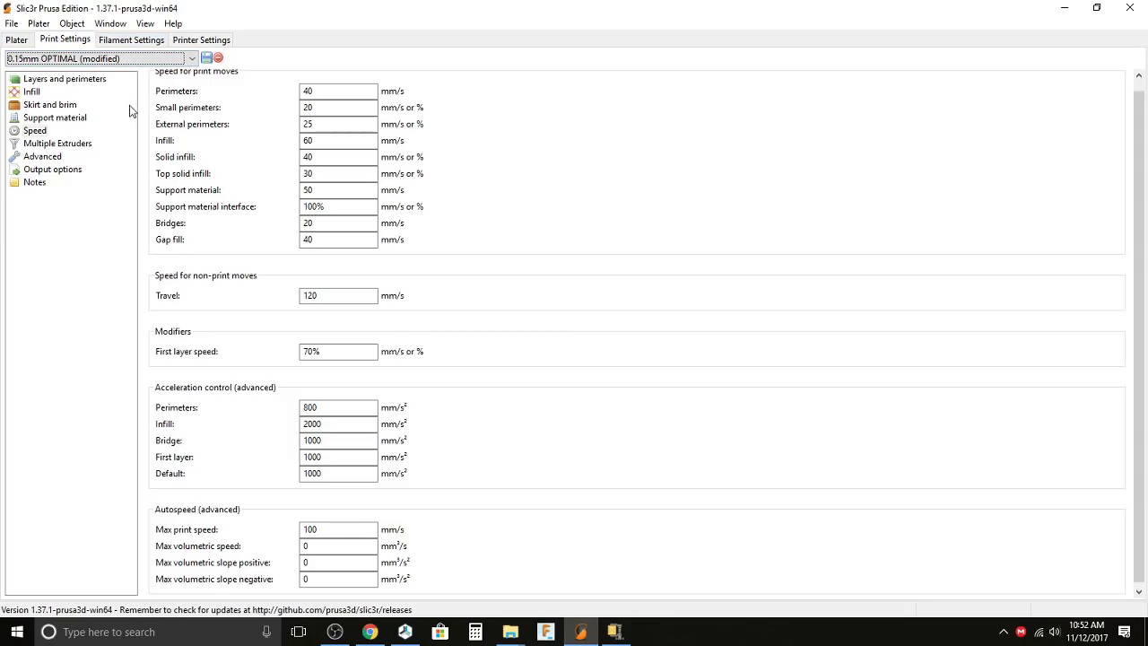
- Review Multiple Extruders with wipe tower disabled, then view Advanced extrusion widths (0.45 mm)
click(57, 145)
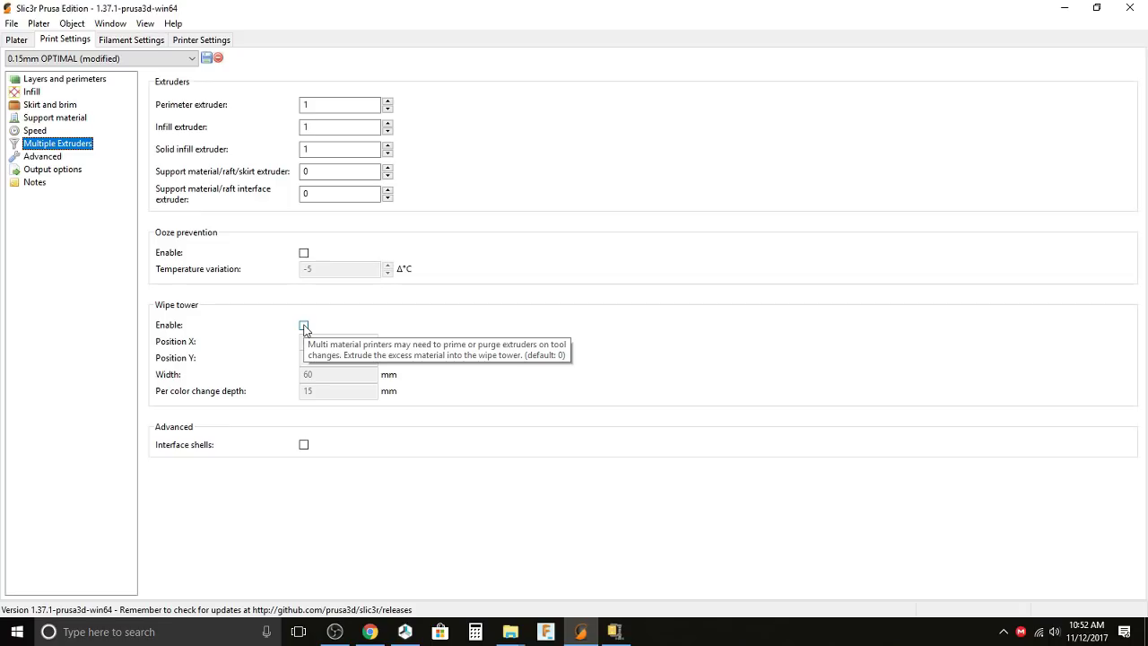
click(58, 157)
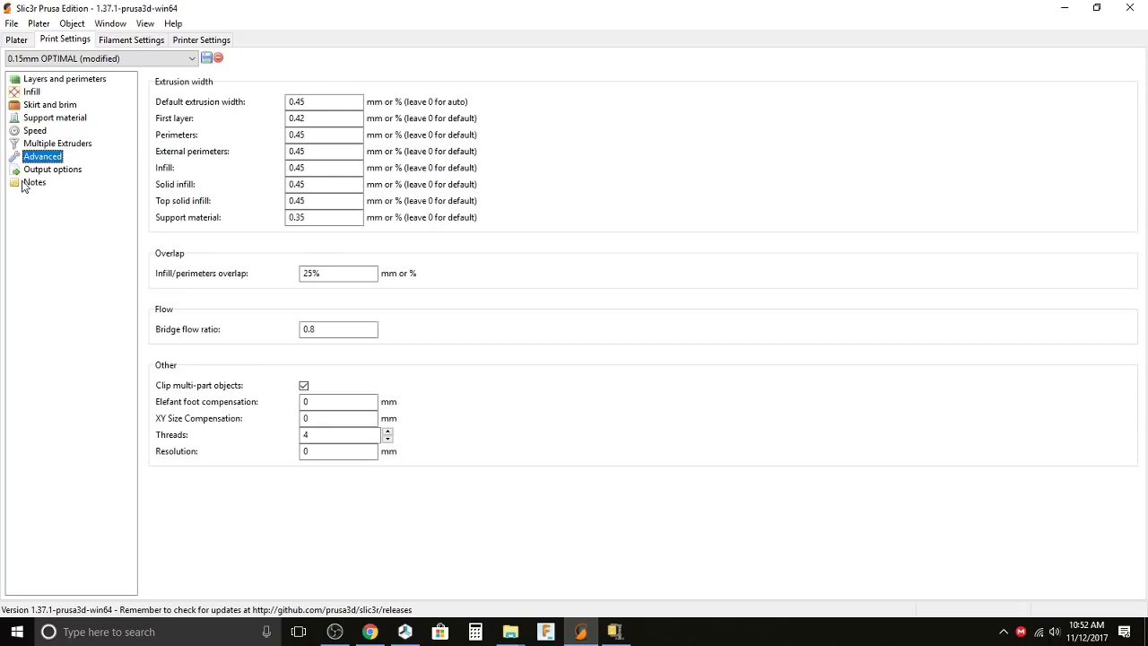
- Cycle through the 2D, Preview and Layers views, ending on the 3D empty-bed view
mouse_move(215, 93)
click(16, 39)
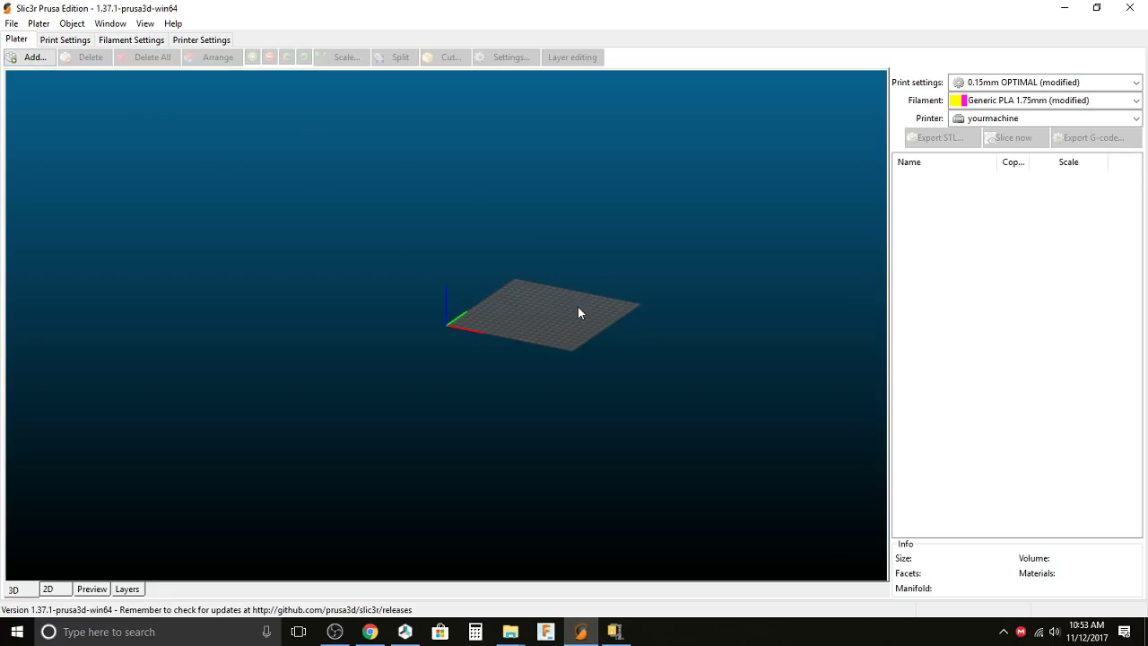
drag(577, 316, 487, 324)
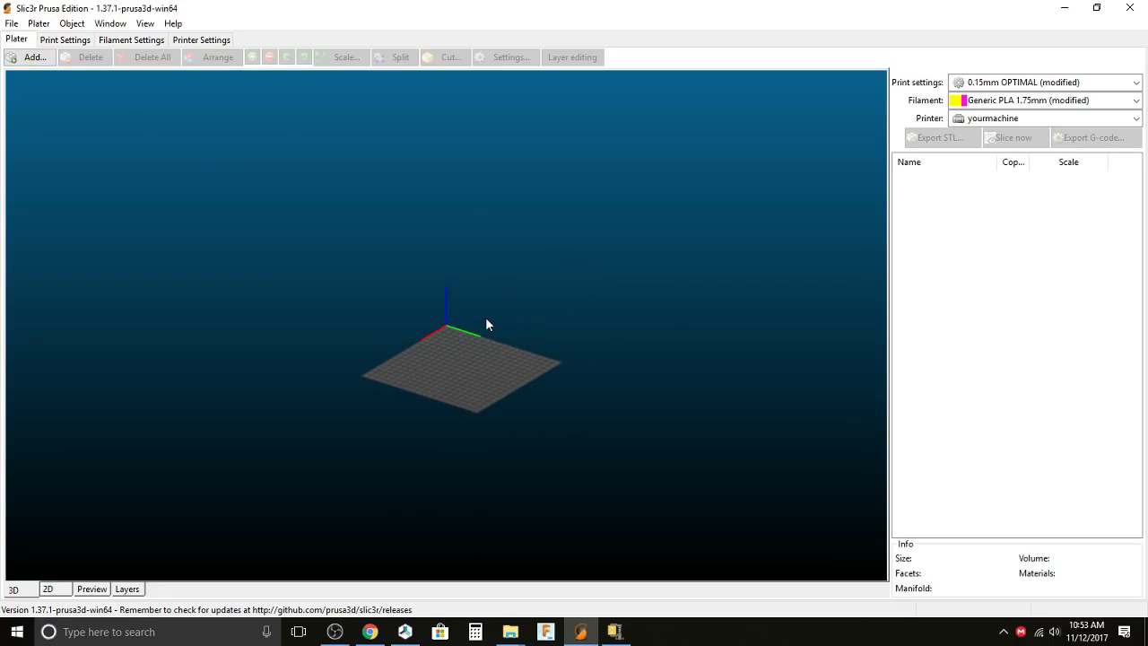
click(54, 592)
click(92, 592)
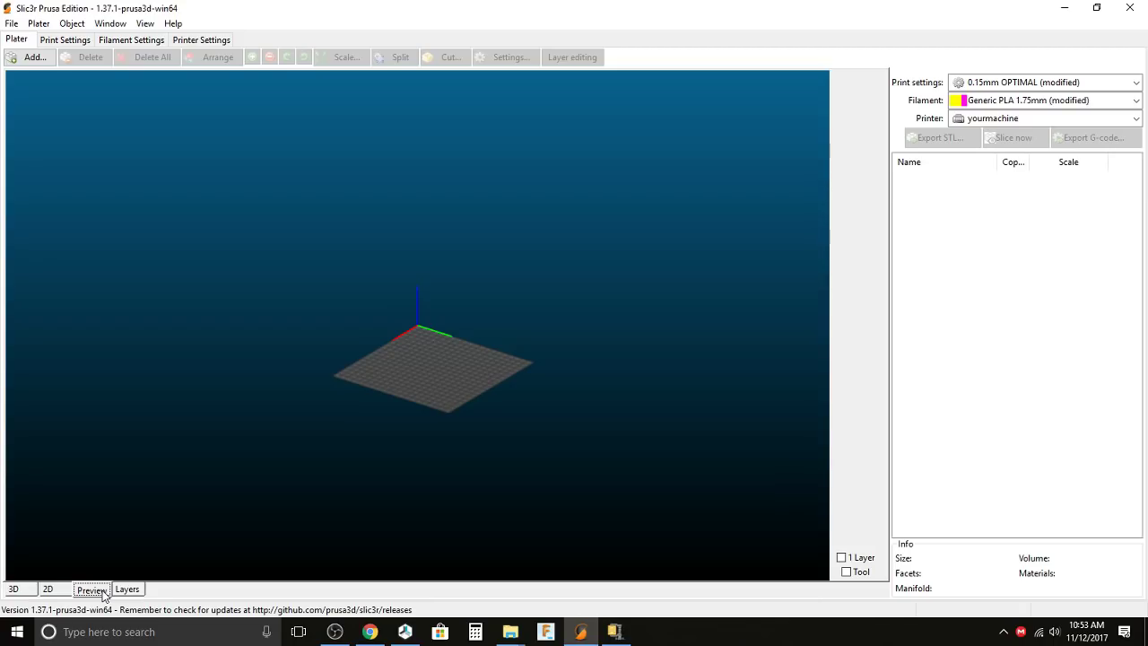
click(125, 592)
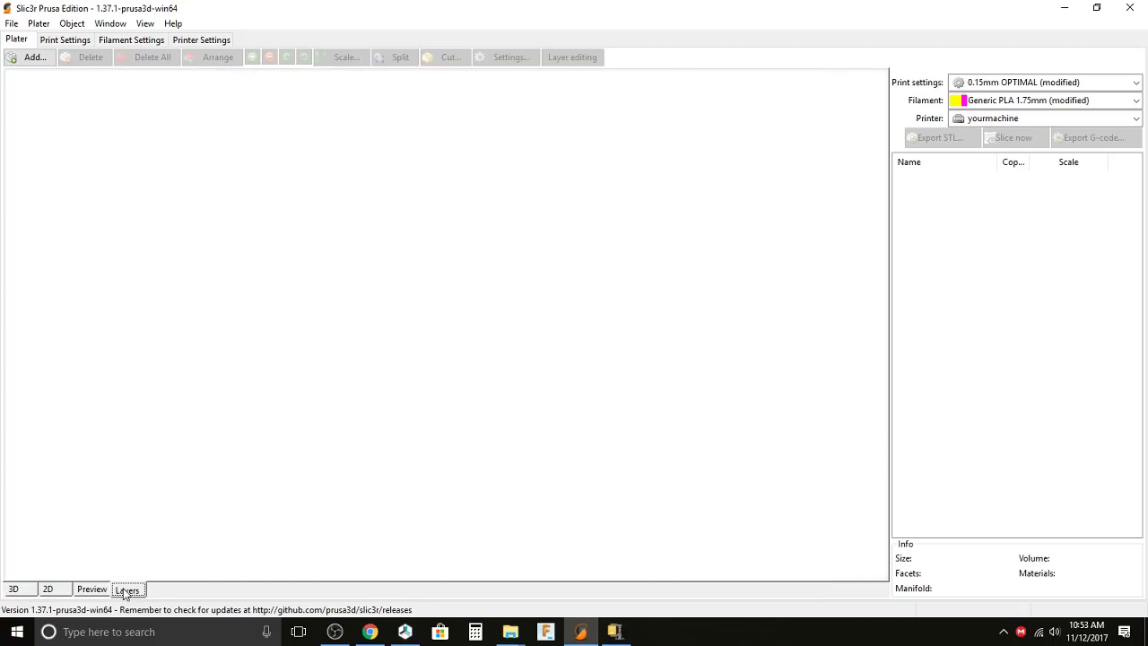
click(20, 591)
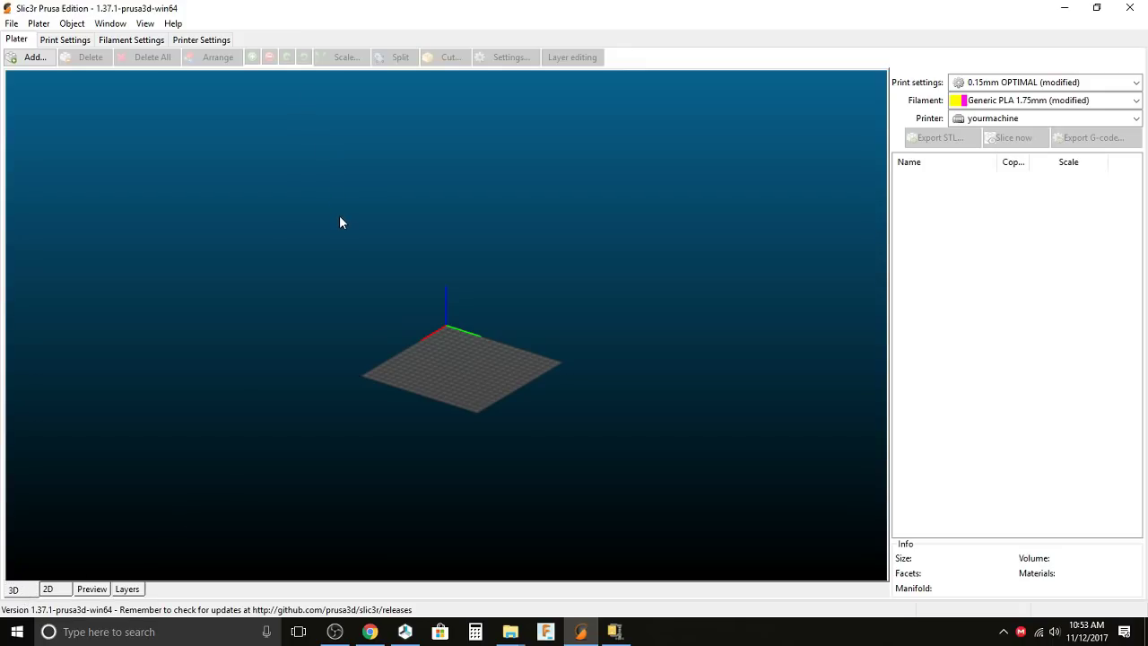
- Add 243-8-groot_hires_grtBody_001 (repaired) from the baby groot folder onto the bed
click(31, 56)
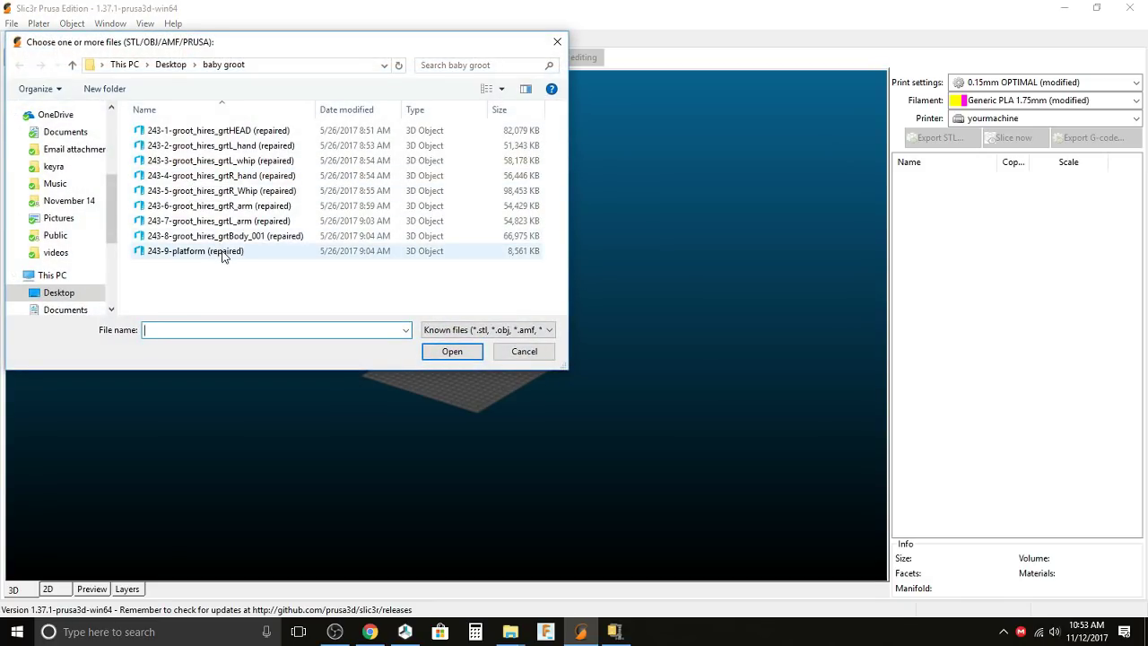
click(241, 237)
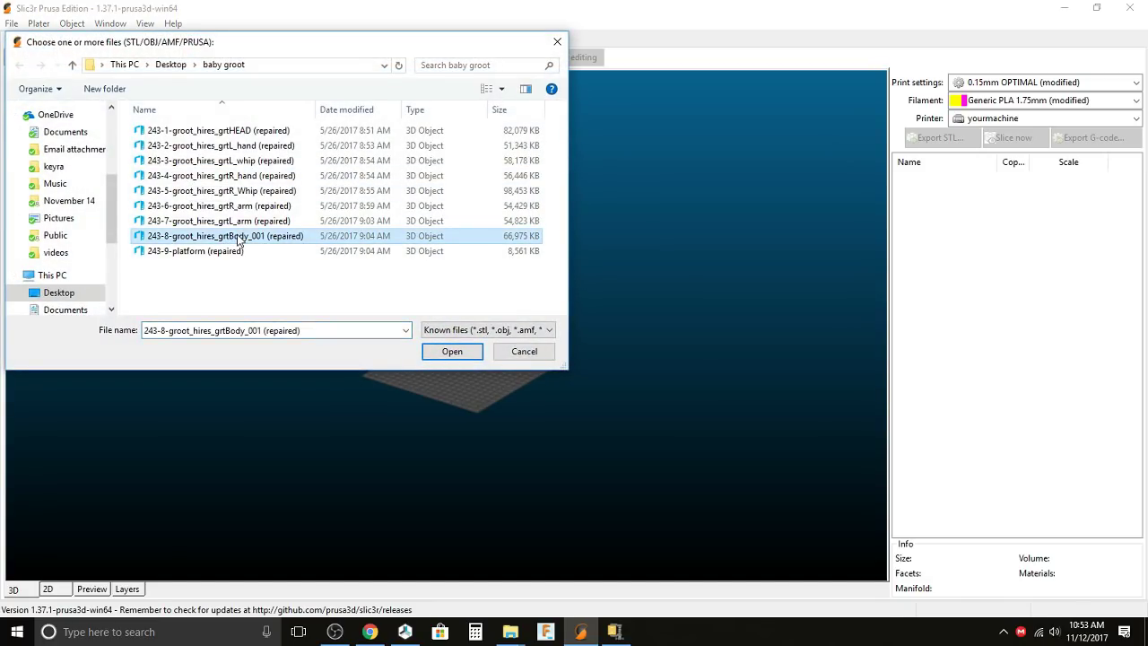
click(445, 351)
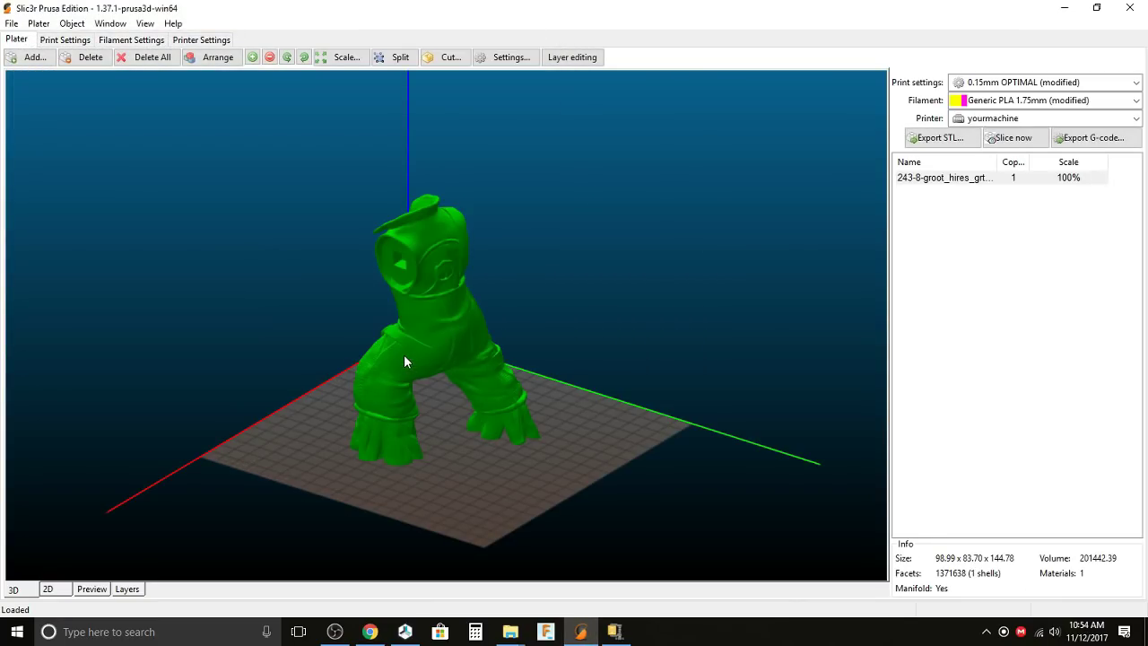
- Drag the Groot body down-left and rotate it twice about Z to 66.73 x 109.04 x 144.78
drag(518, 506, 461, 505)
drag(456, 325, 383, 341)
drag(325, 476, 382, 499)
click(387, 228)
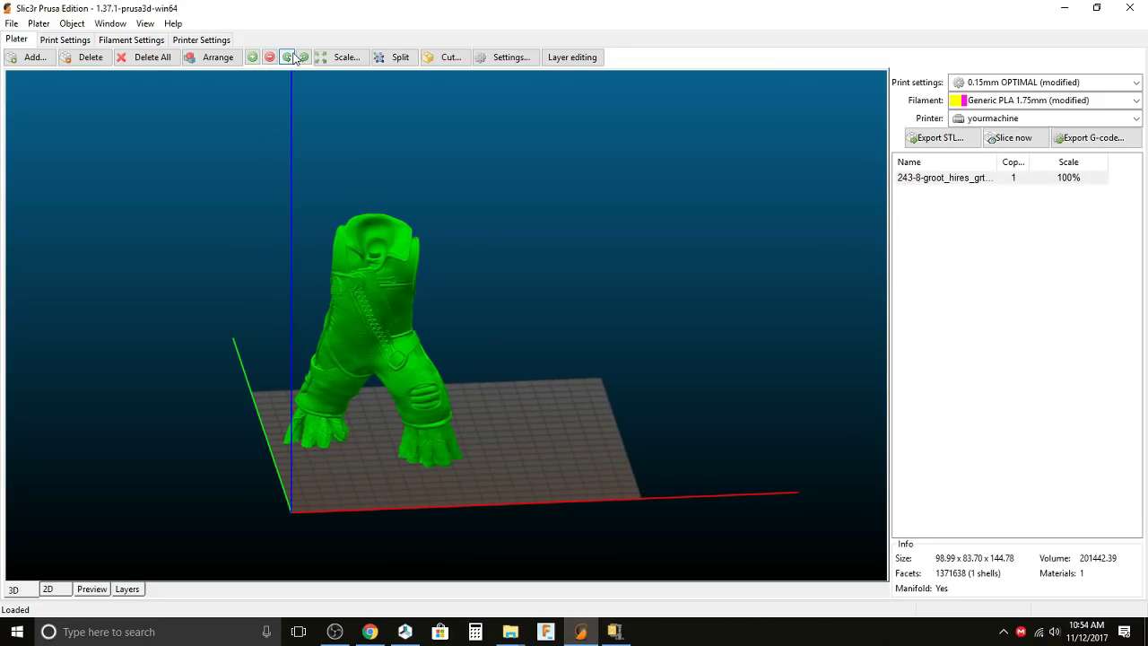
click(288, 57)
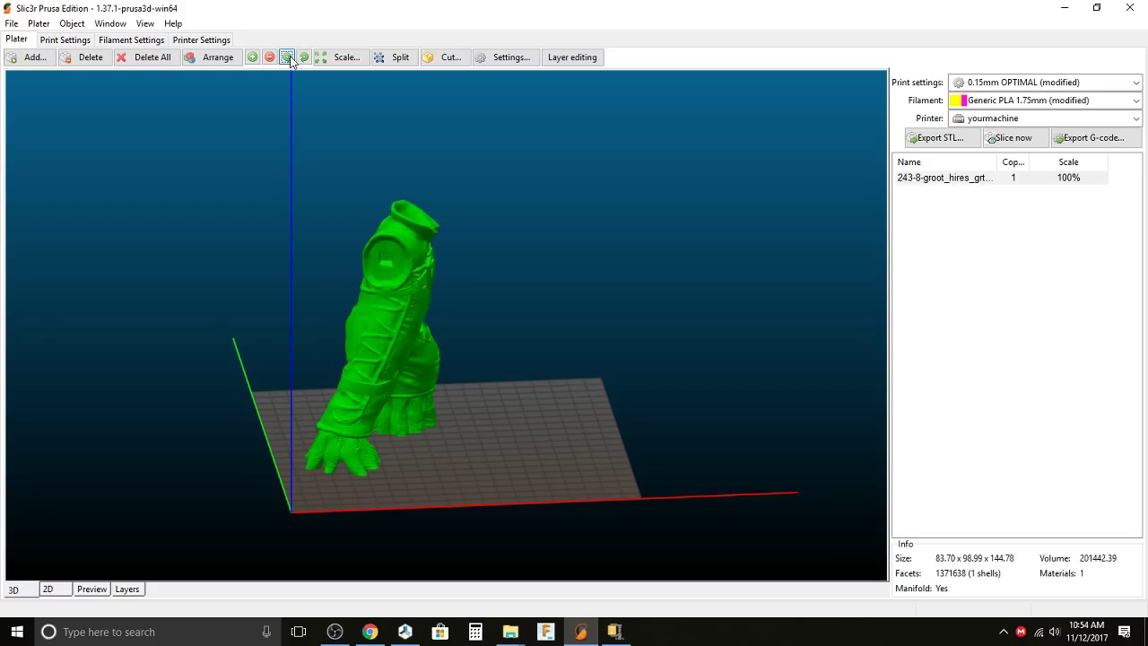
click(288, 57)
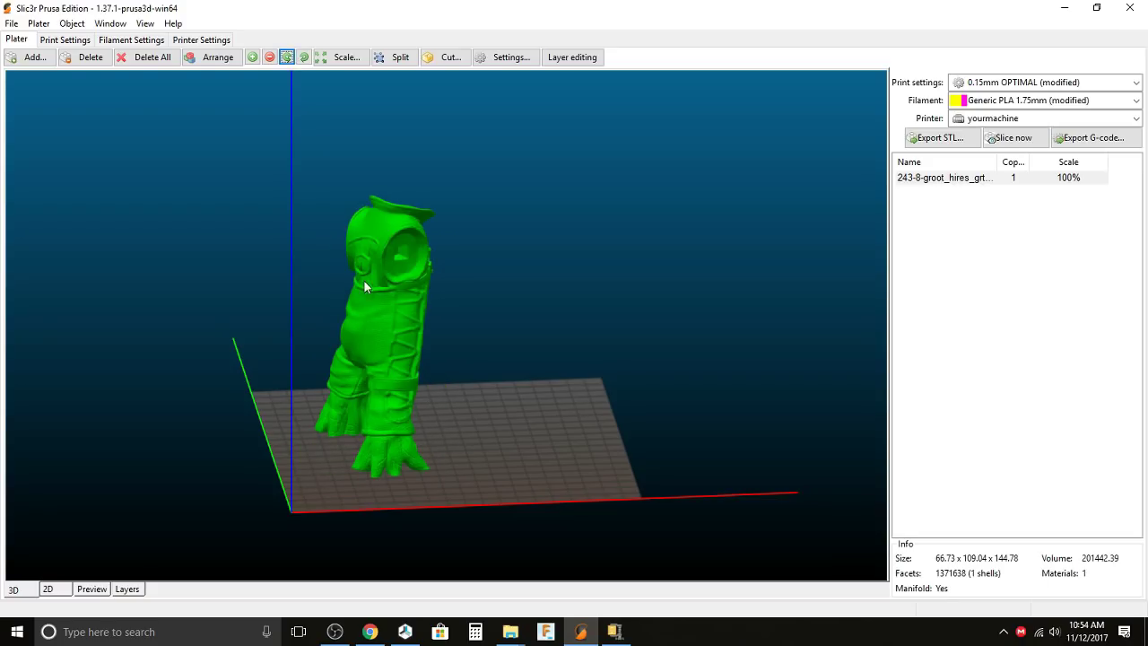
right_click(409, 338)
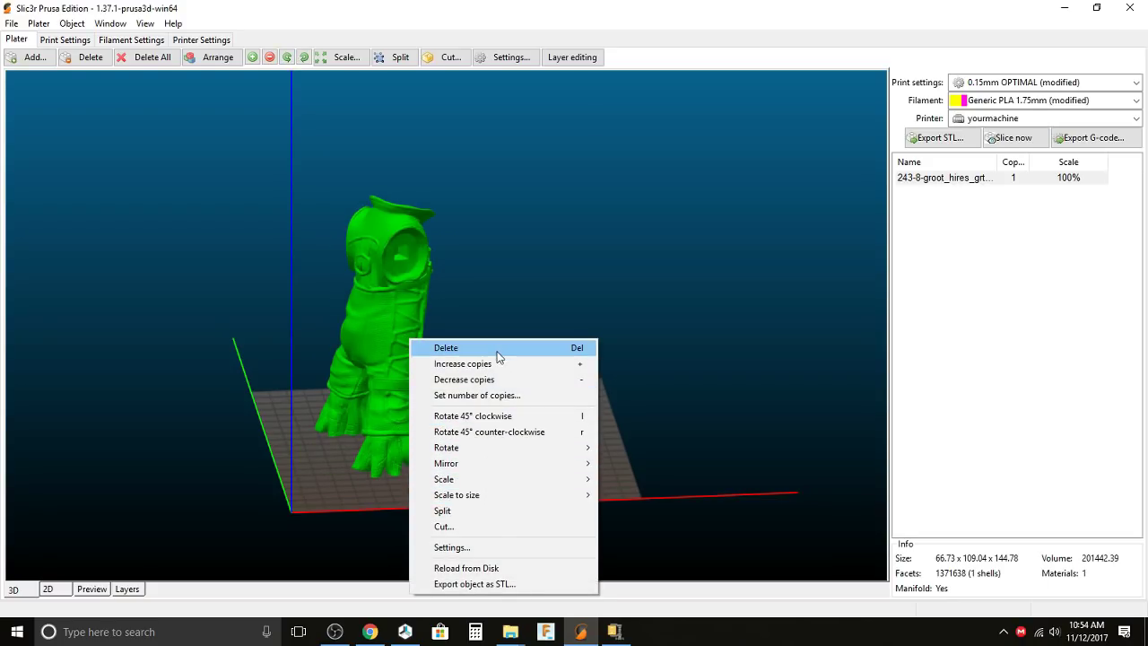
right_click(381, 325)
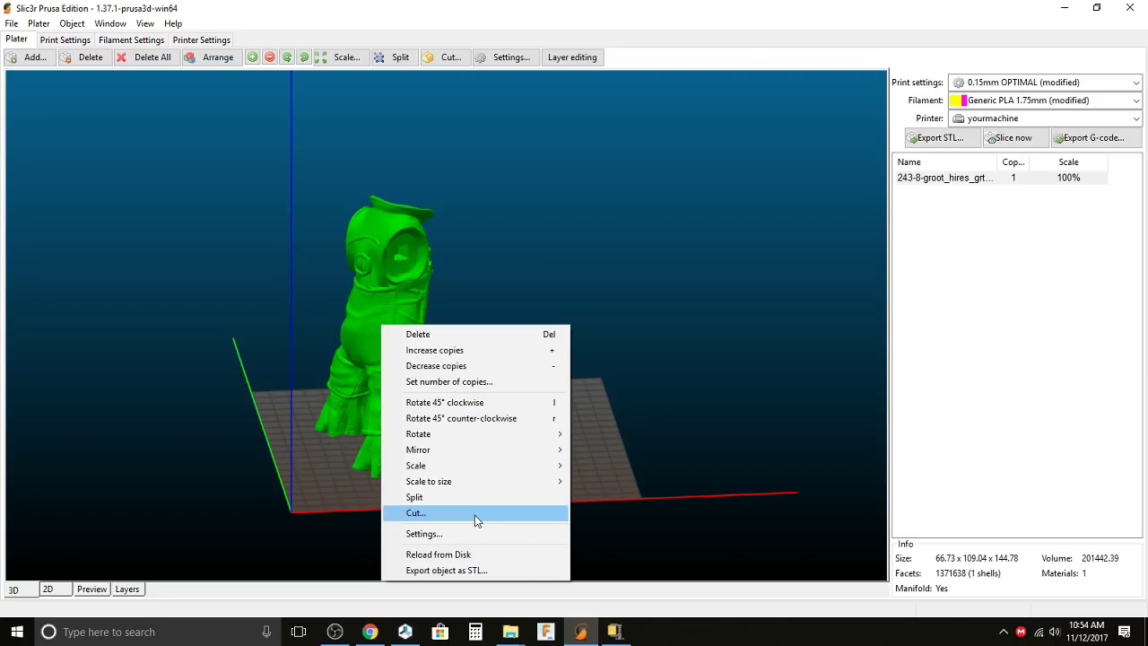
click(612, 487)
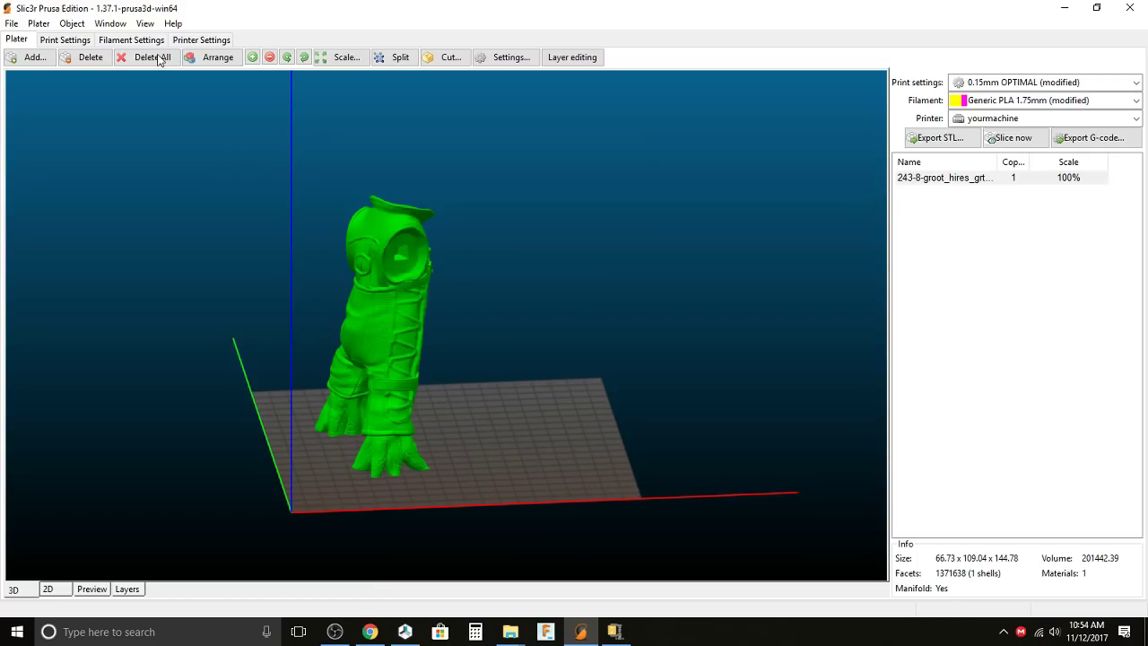
- Rotate the body twice back, slide it right, and dismiss the one-part split warning
click(305, 58)
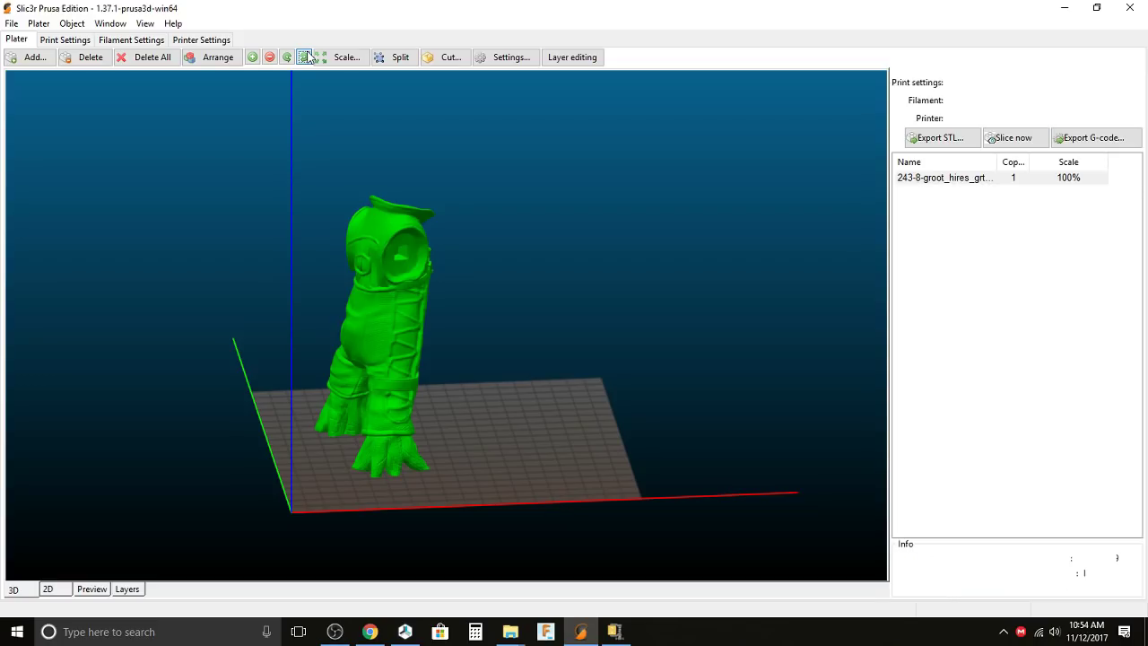
click(304, 57)
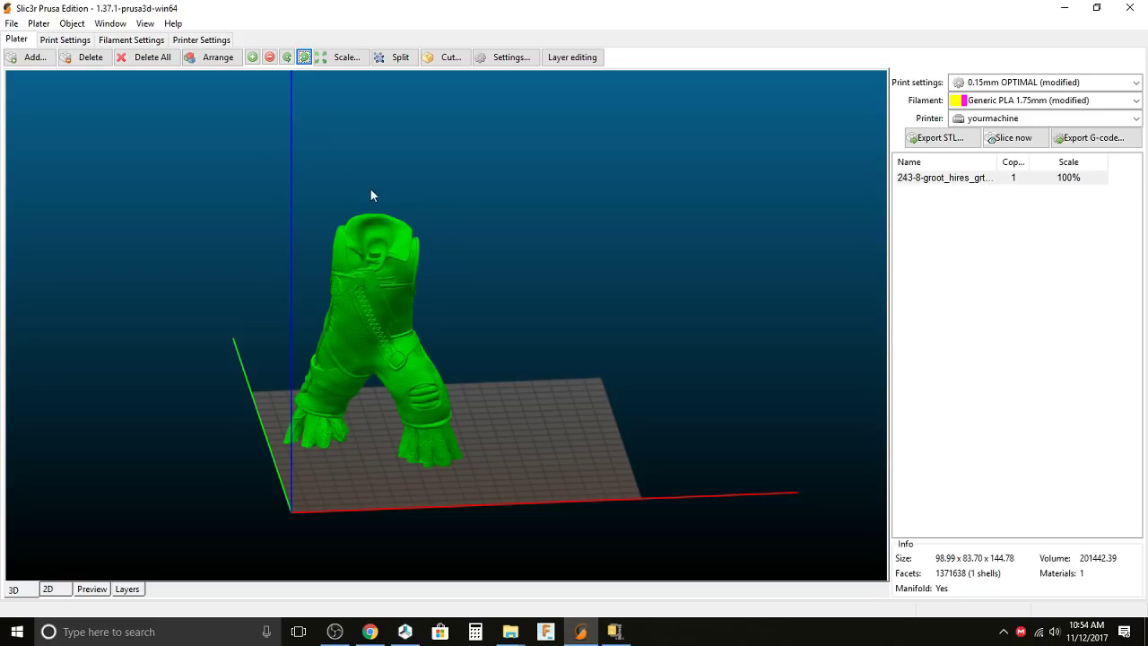
drag(387, 308, 468, 314)
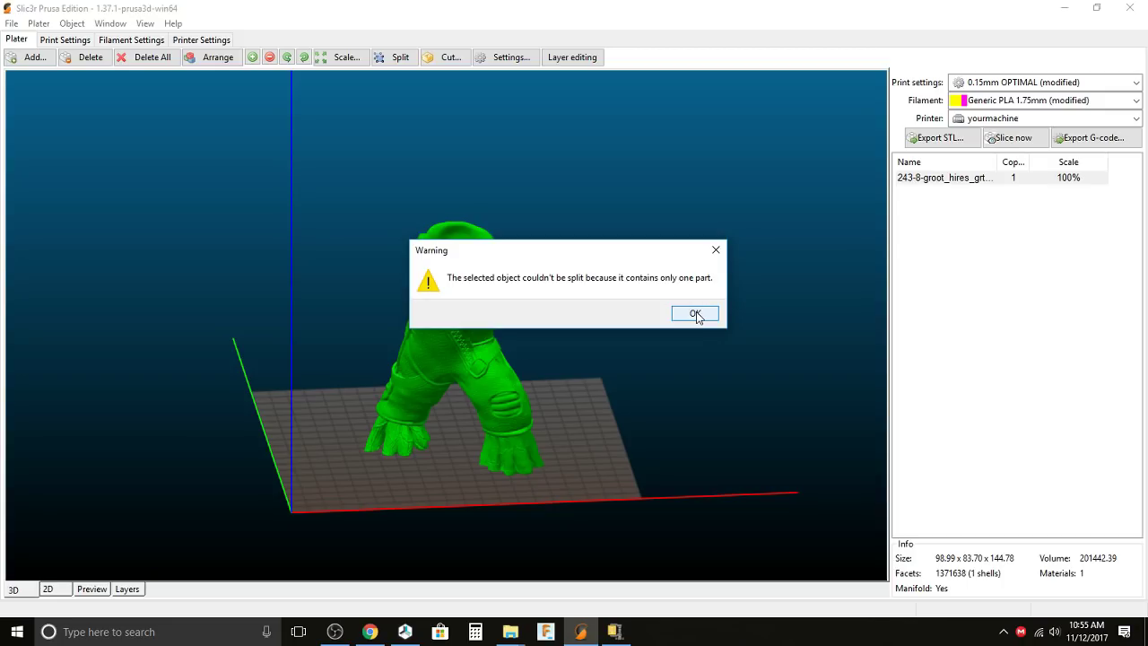
click(696, 314)
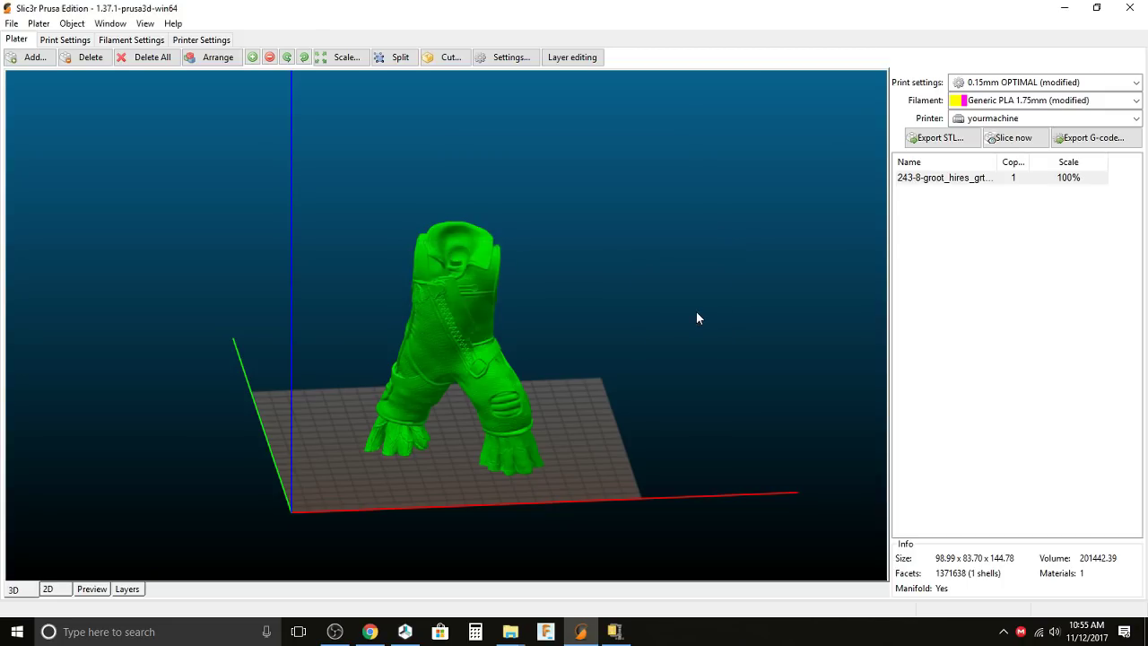
- Enable layer editing and add finer layers on the height bar at the waist
click(589, 61)
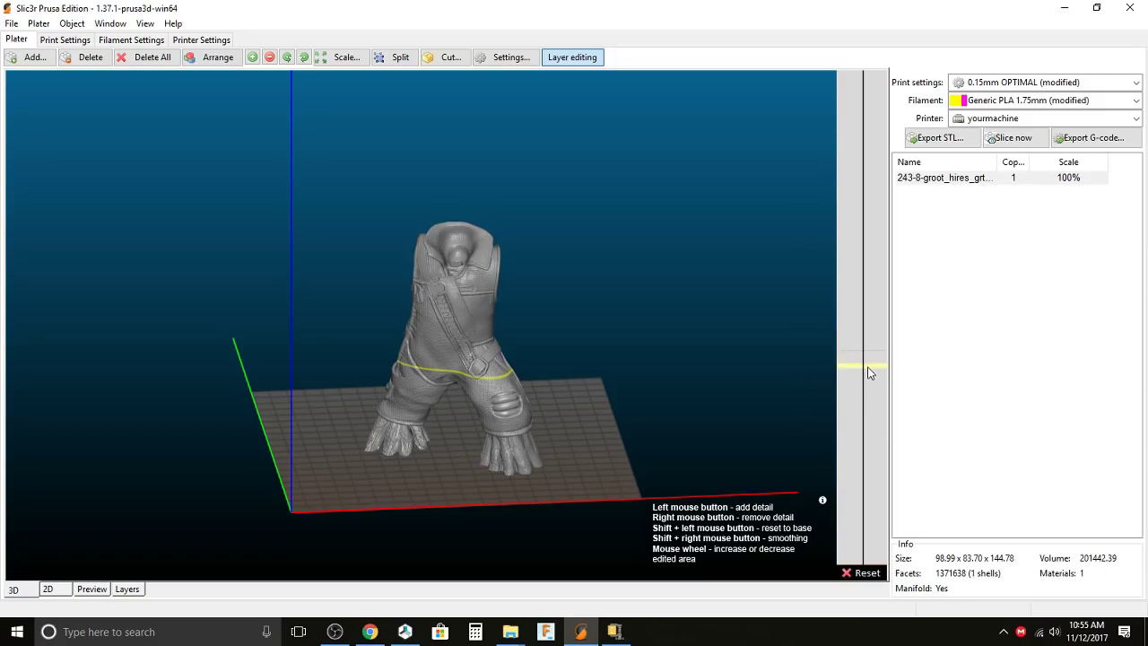
mouse_move(868, 377)
mouse_down()
mouse_move(881, 337)
mouse_move(876, 362)
mouse_up()
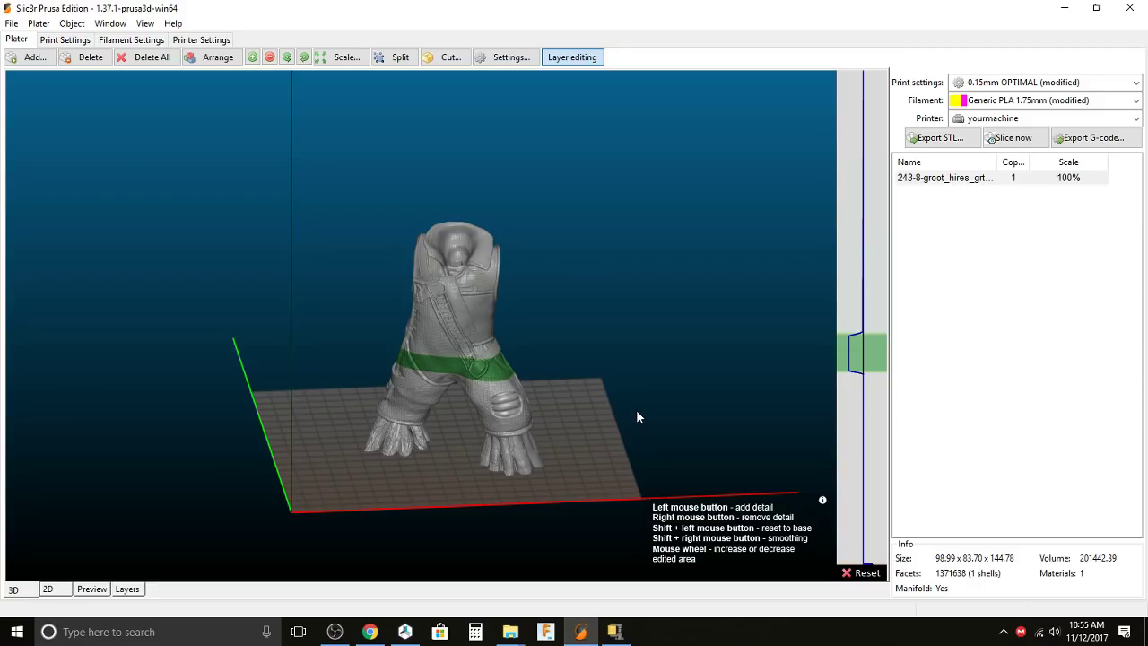
- Slice the body with the variable layer heights and view its 2D bed footprint
click(1034, 142)
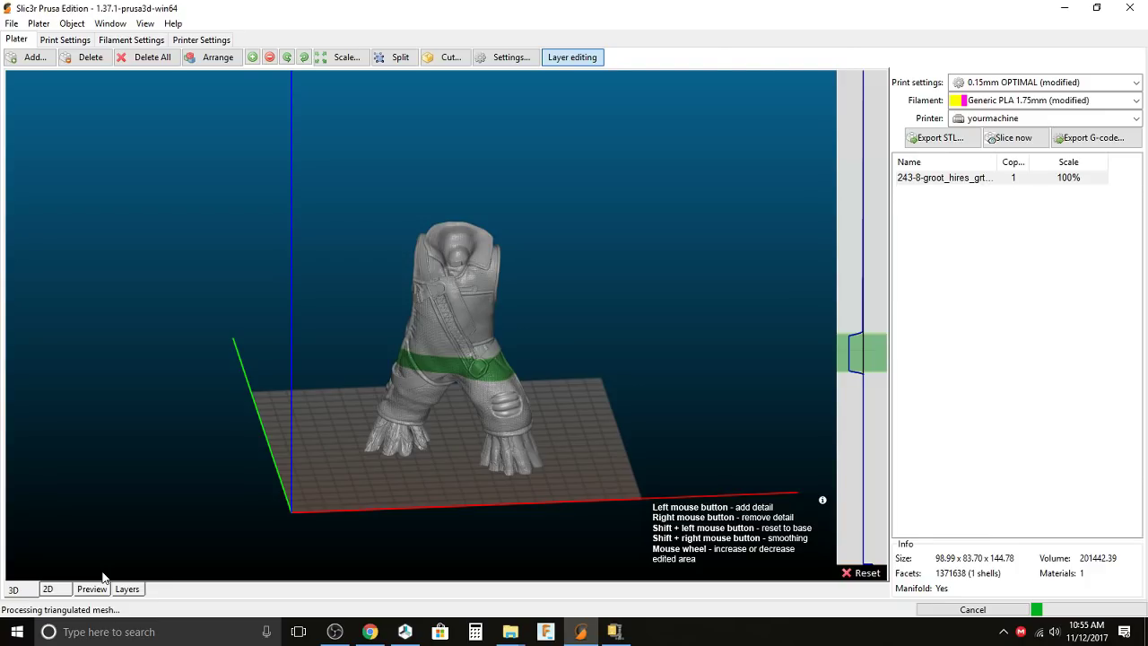
click(47, 588)
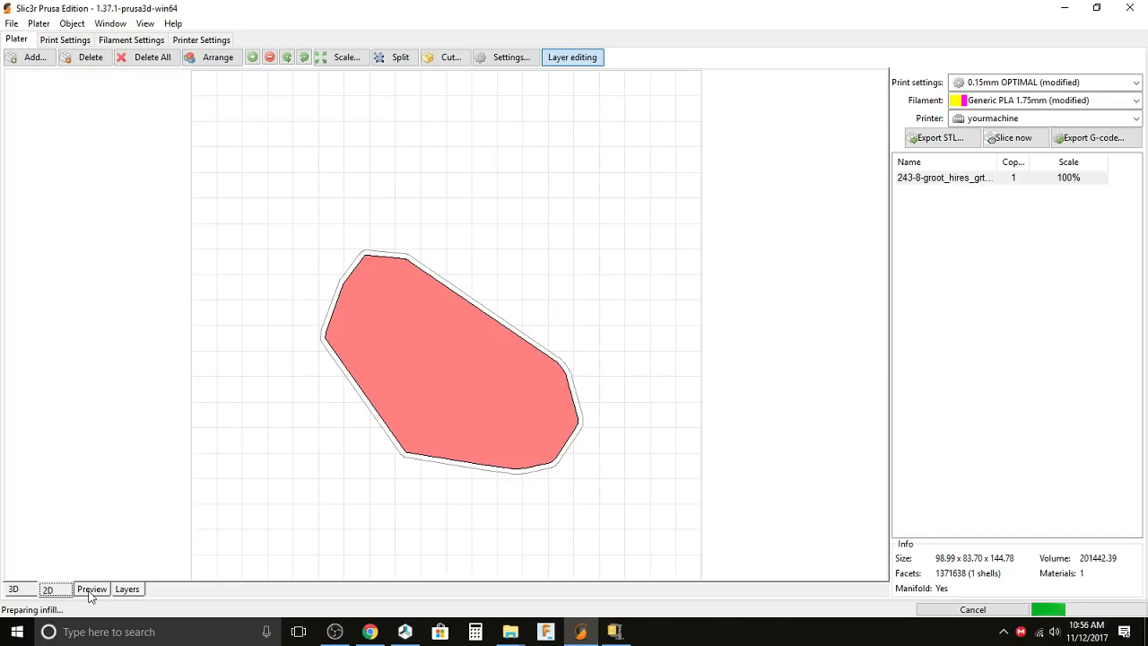
- Zoom in and orbit the sliced body's 3D preview around the waist layers
click(90, 590)
scroll(450, 358, up, 5)
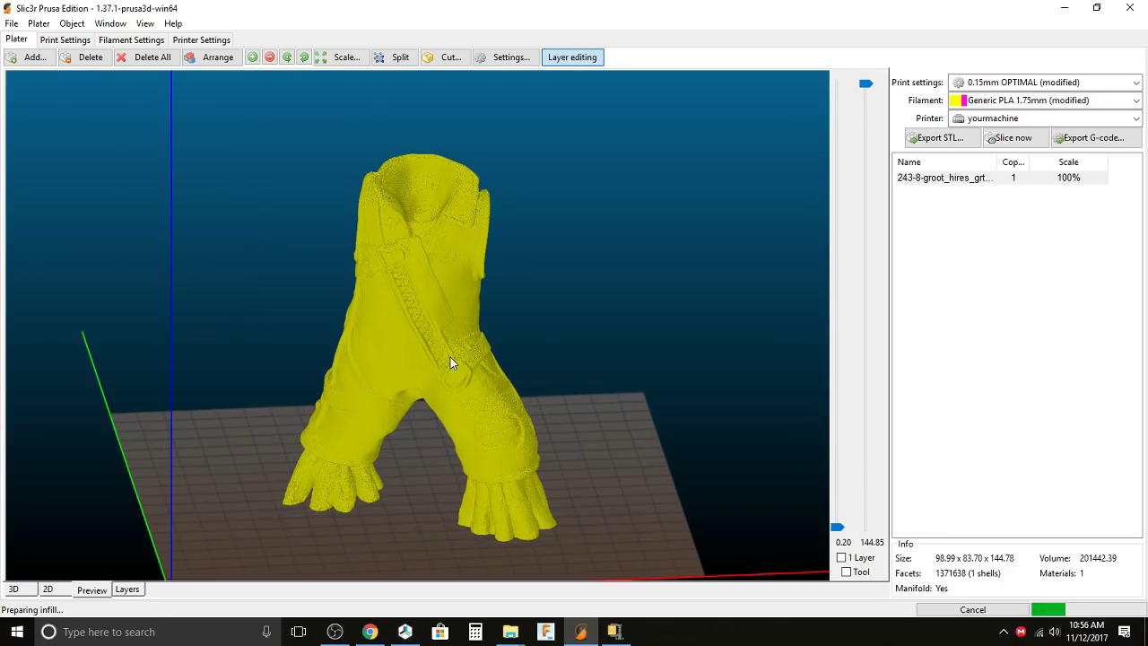
scroll(450, 362, up, 3)
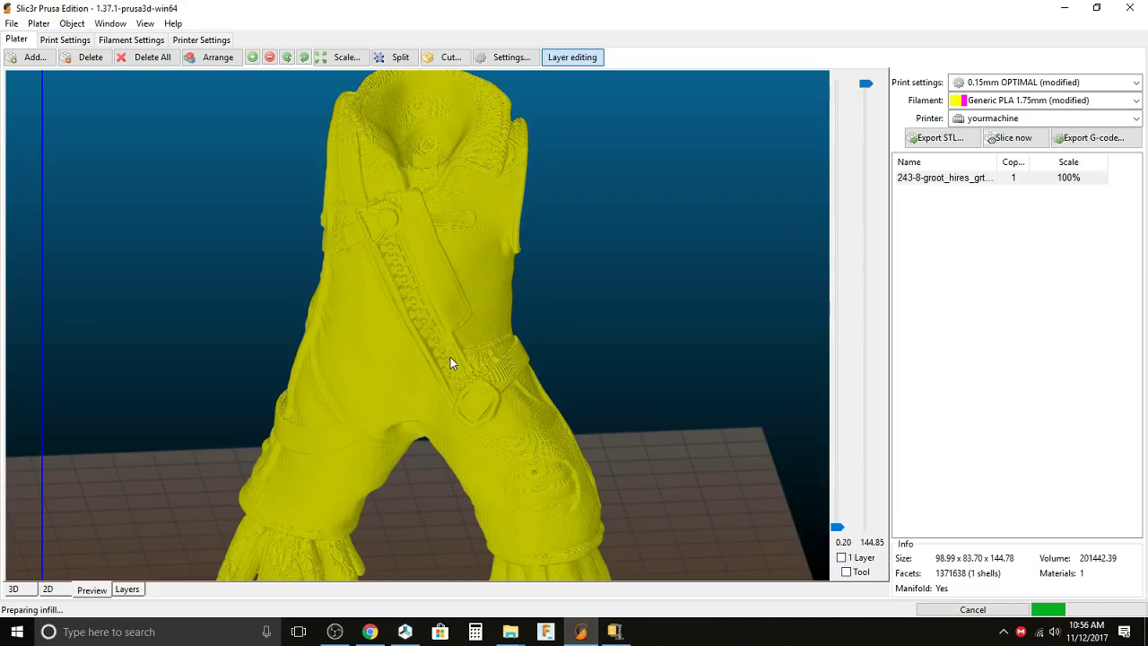
drag(450, 357, 381, 415)
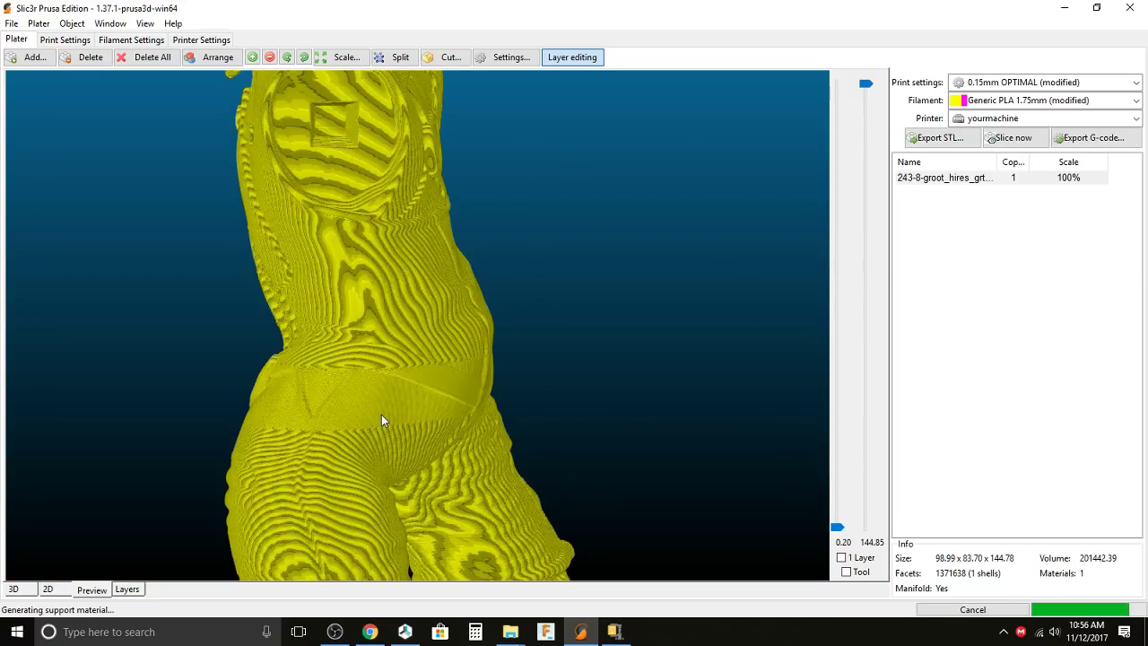
drag(172, 465, 260, 488)
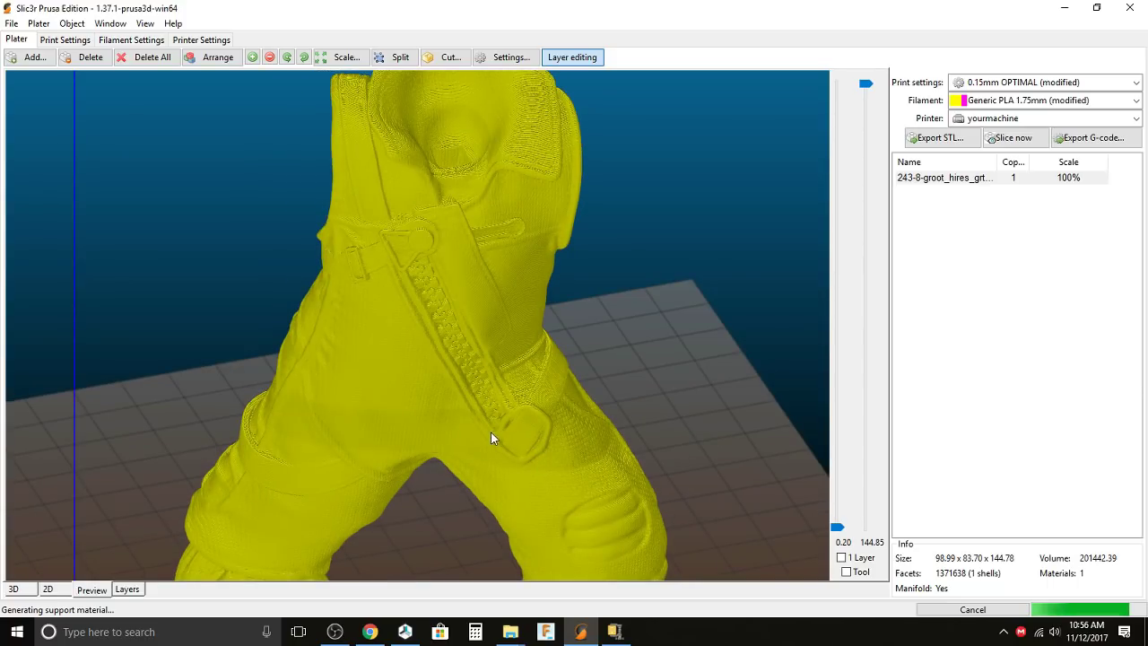